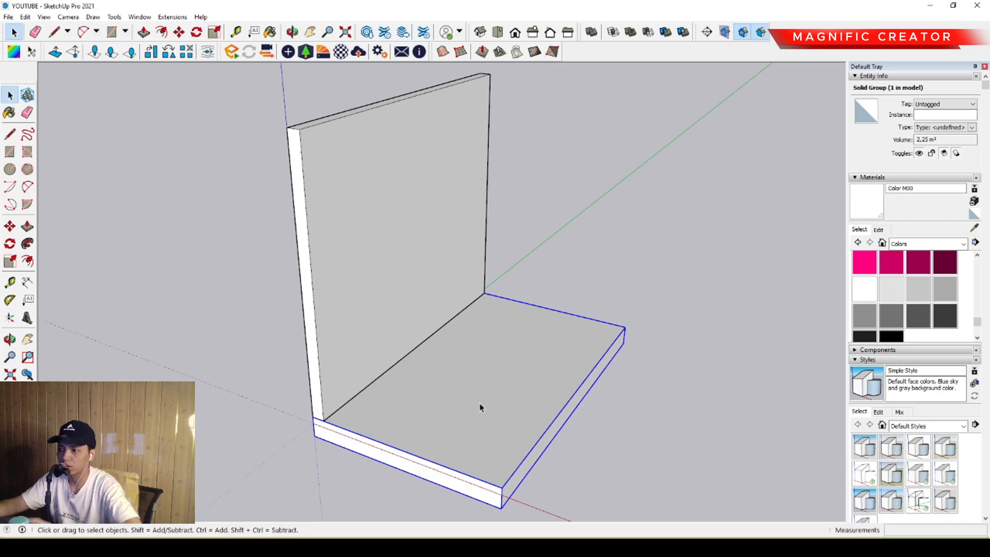
Step: Copy the upright wall panel about 151 mm over, placing the duplicate flush against the original's floor-facing side
{"action": "scroll", "coordinate": [388, 393], "scroll_direction": "up", "scroll_amount": 2}
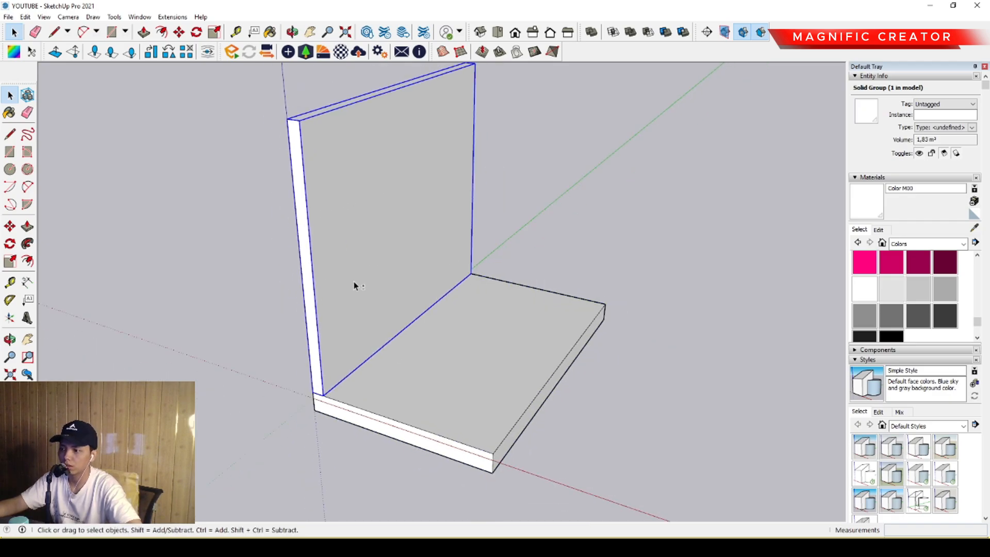
{"action": "scroll", "coordinate": [362, 320], "scroll_direction": "up", "scroll_amount": 2}
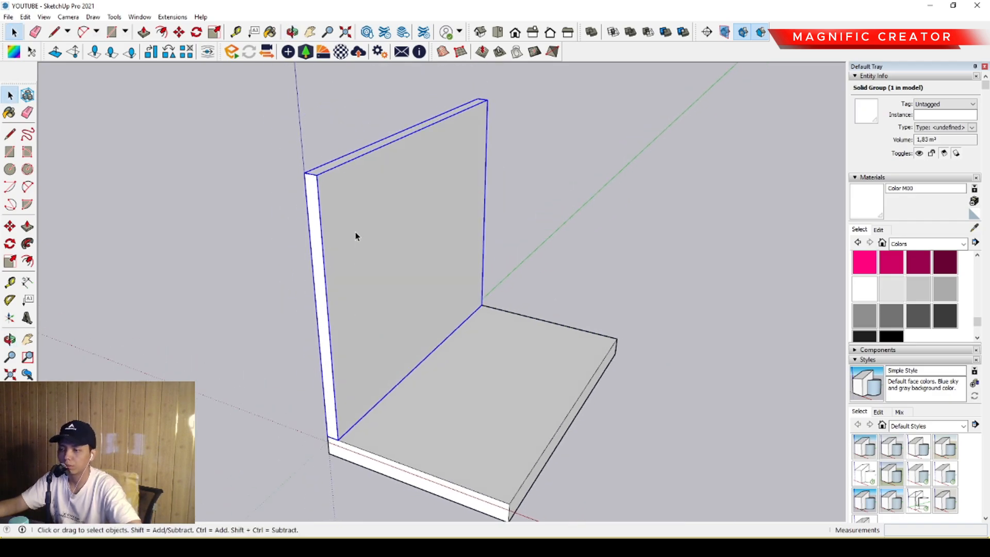
{"action": "middle_click_drag", "start_coordinate": [378, 347], "coordinate": [386, 361]}
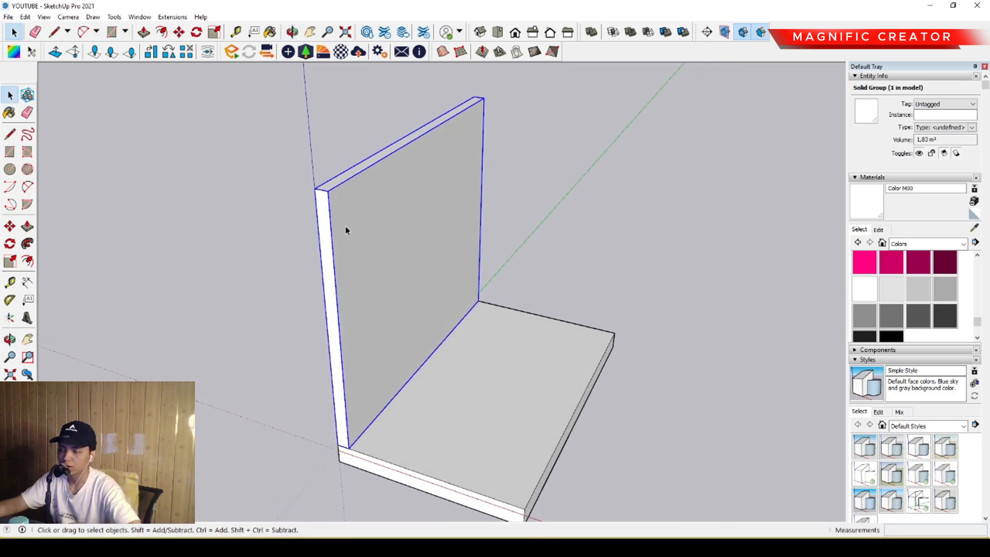
{"action": "scroll", "coordinate": [322, 194], "scroll_direction": "up", "scroll_amount": 3}
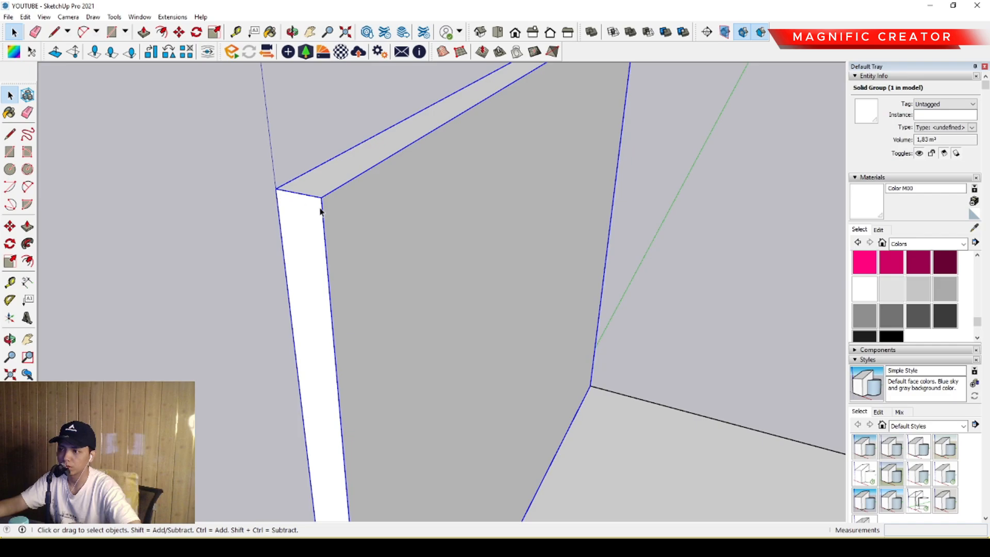
{"action": "key", "text": "l"}
{"action": "key", "text": "space"}
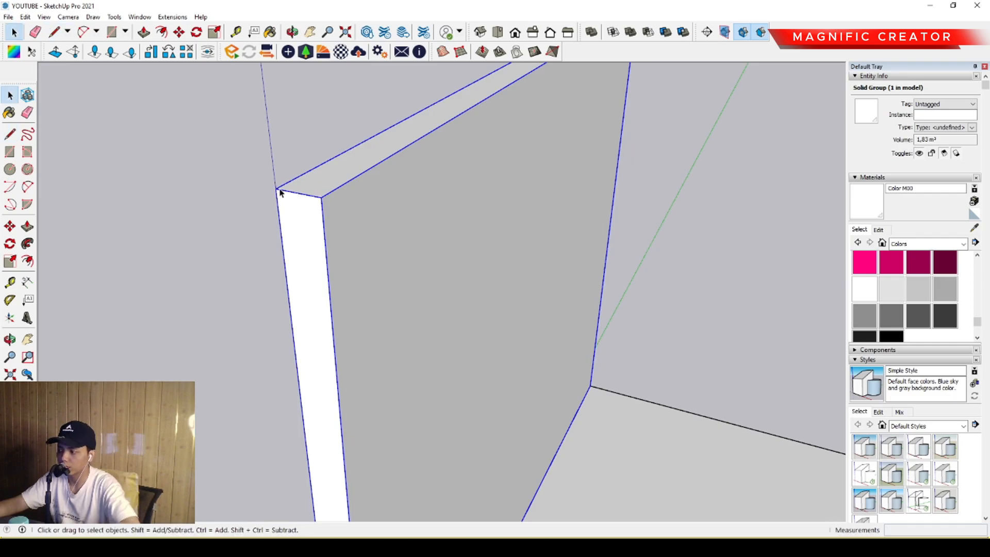
{"action": "scroll", "coordinate": [345, 223], "scroll_direction": "down", "scroll_amount": 4}
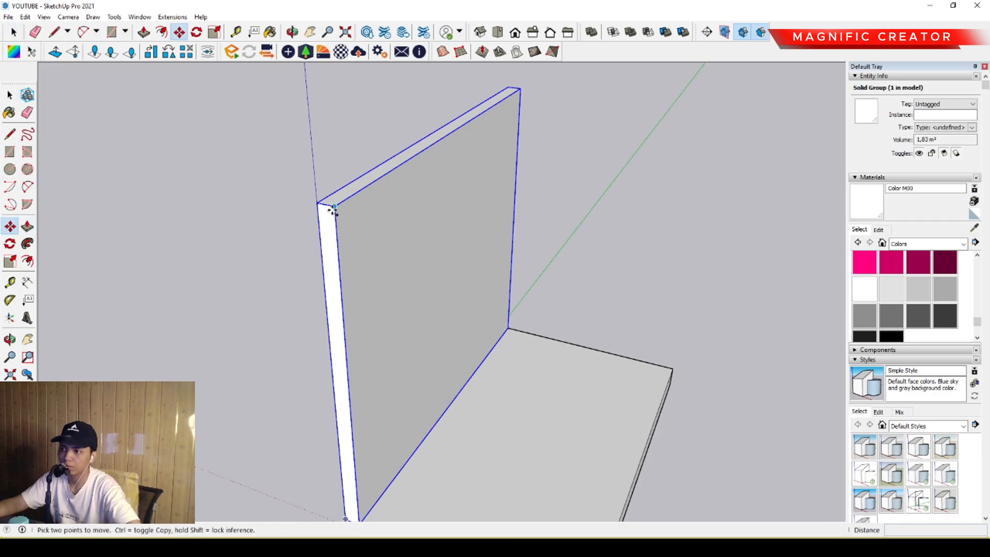
{"action": "left_click", "coordinate": [317, 204]}
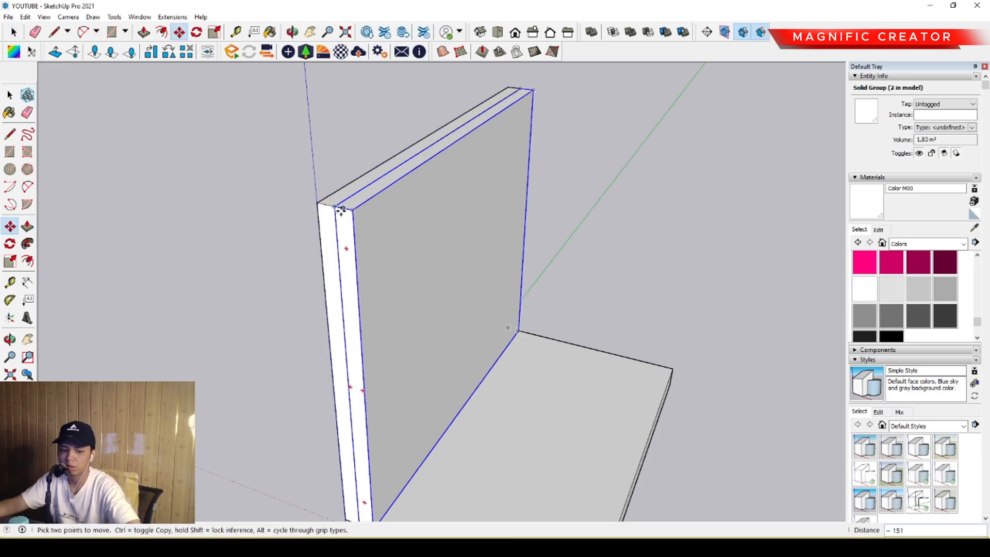
{"action": "left_click", "coordinate": [336, 209]}
{"action": "key", "text": "space"}
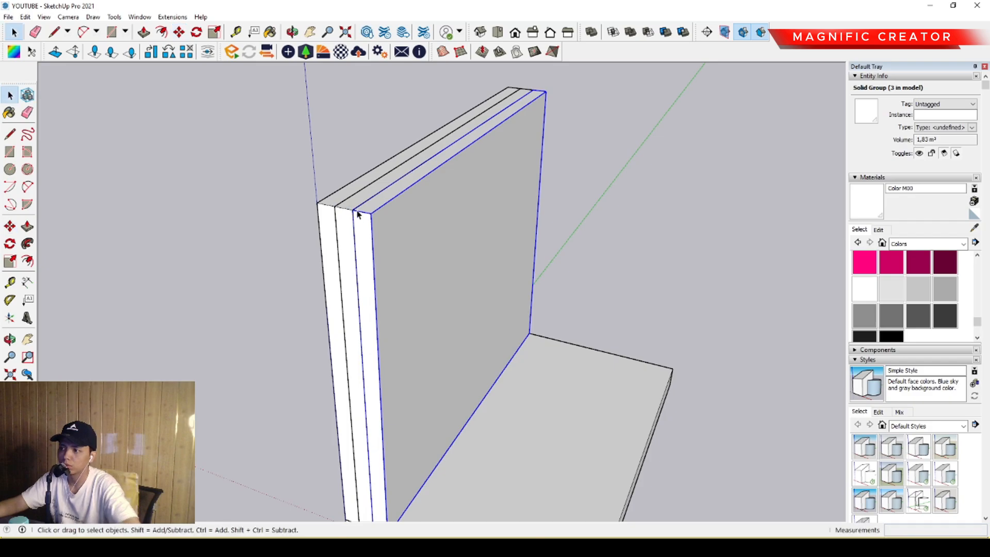
{"action": "scroll", "coordinate": [420, 277], "scroll_direction": "down", "scroll_amount": 1}
{"action": "scroll", "coordinate": [389, 245], "scroll_direction": "up", "scroll_amount": 3}
{"action": "middle_click_drag", "start_coordinate": [389, 245], "coordinate": [313, 287]}
{"action": "key", "text": "Delete"}
Step: Push/Pull the front face of the copied wall panel outward to double its thickness
{"action": "left_click", "coordinate": [360, 281]}
{"action": "double_click", "coordinate": [353, 287]}
{"action": "key", "text": "p"}
{"action": "left_click", "coordinate": [355, 286]}
{"action": "left_click", "coordinate": [303, 285]}
{"action": "key", "text": "space"}
{"action": "scroll", "coordinate": [313, 286], "scroll_direction": "down", "scroll_amount": 1}
{"action": "left_click", "coordinate": [613, 207]}
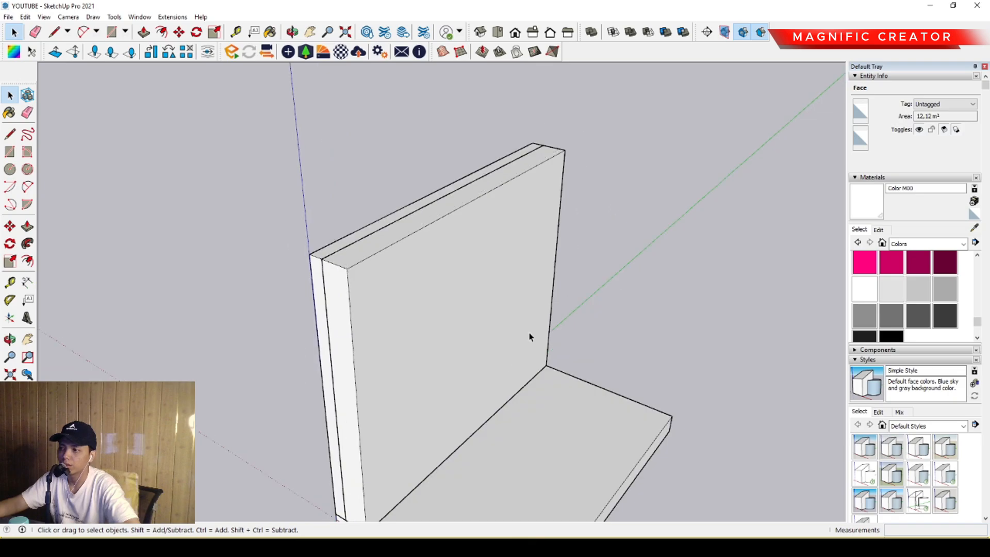
Step: Draw two side-by-side rectangles on the upper wall face, about 1487 × 372 mm and 1333 × 367 mm
{"action": "middle_click_drag", "start_coordinate": [530, 333], "coordinate": [360, 323]}
{"action": "left_click", "coordinate": [352, 259]}
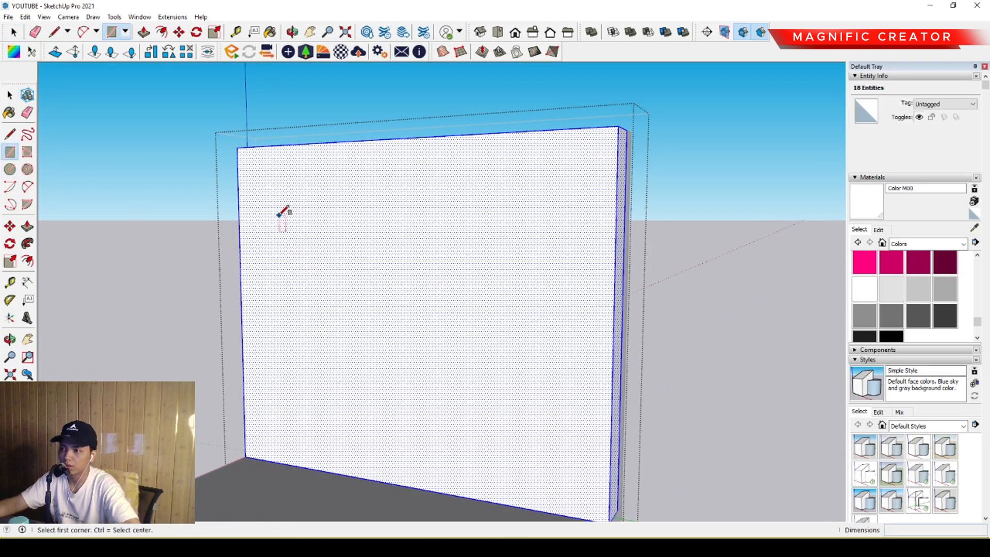
{"action": "left_click", "coordinate": [260, 217]}
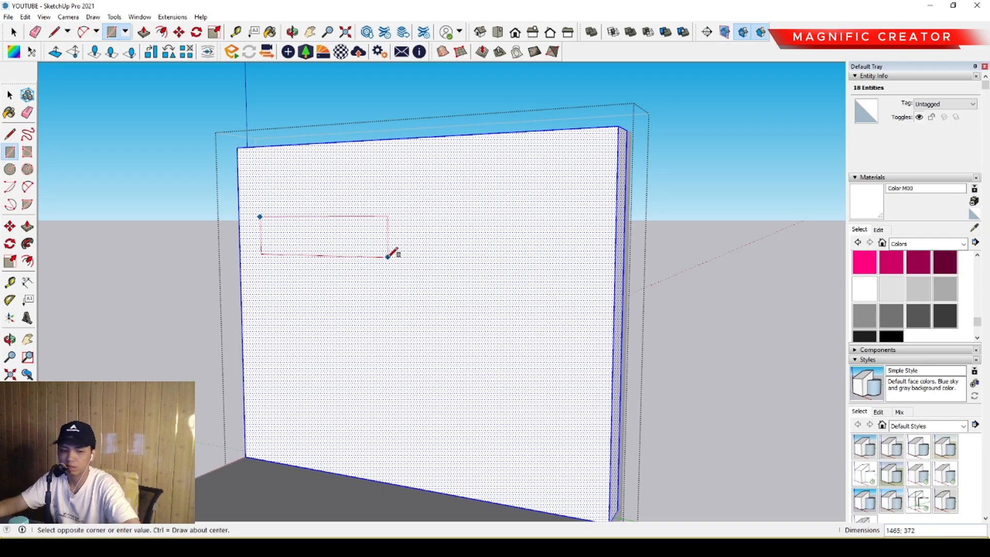
{"action": "left_click", "coordinate": [390, 256]}
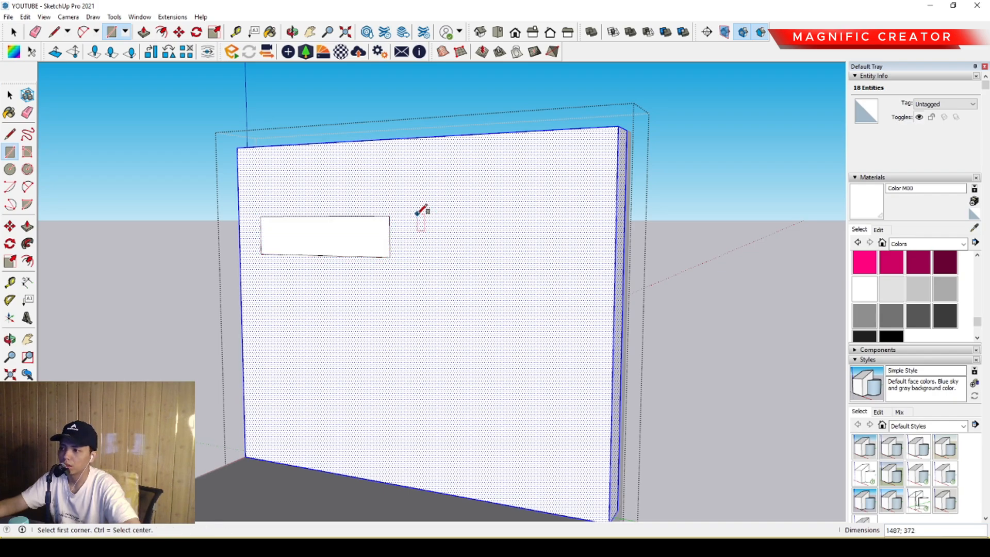
{"action": "left_click", "coordinate": [563, 258]}
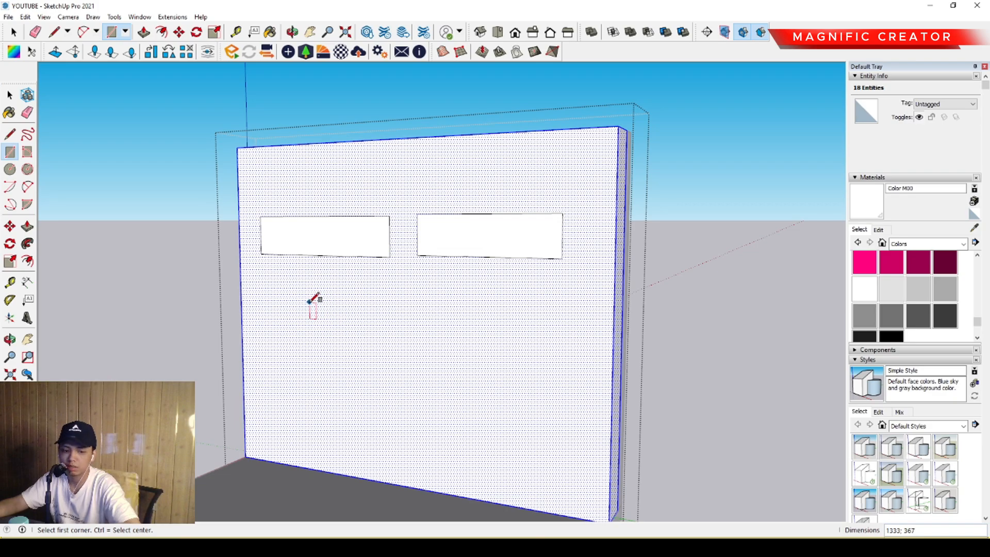
Step: Draw a wide rectangle with a small one beside it in the middle row, and one long rectangle below them
{"action": "left_click", "coordinate": [558, 351]}
{"action": "scroll", "coordinate": [266, 279], "scroll_direction": "up", "scroll_amount": 4}
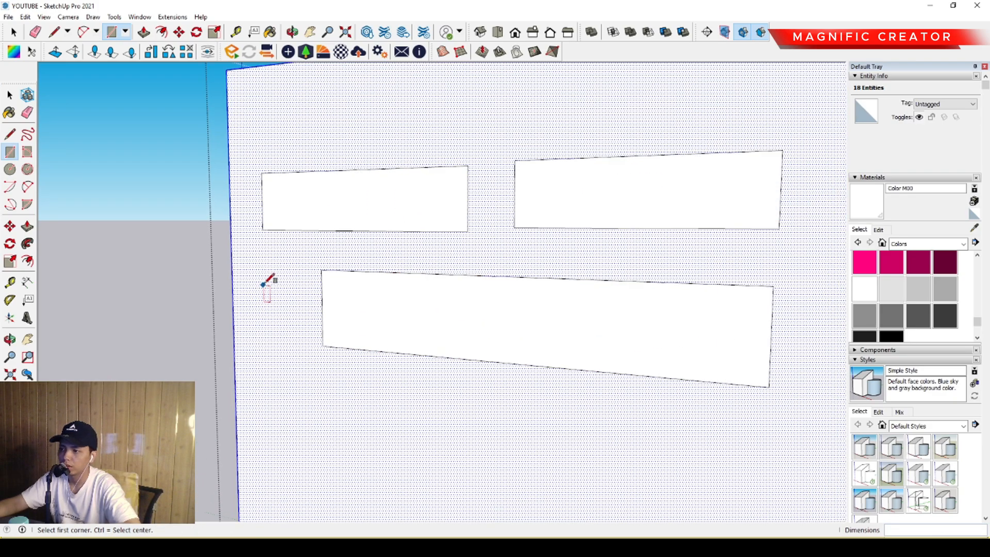
{"action": "left_click", "coordinate": [310, 345]}
{"action": "scroll", "coordinate": [312, 305], "scroll_direction": "down", "scroll_amount": 3}
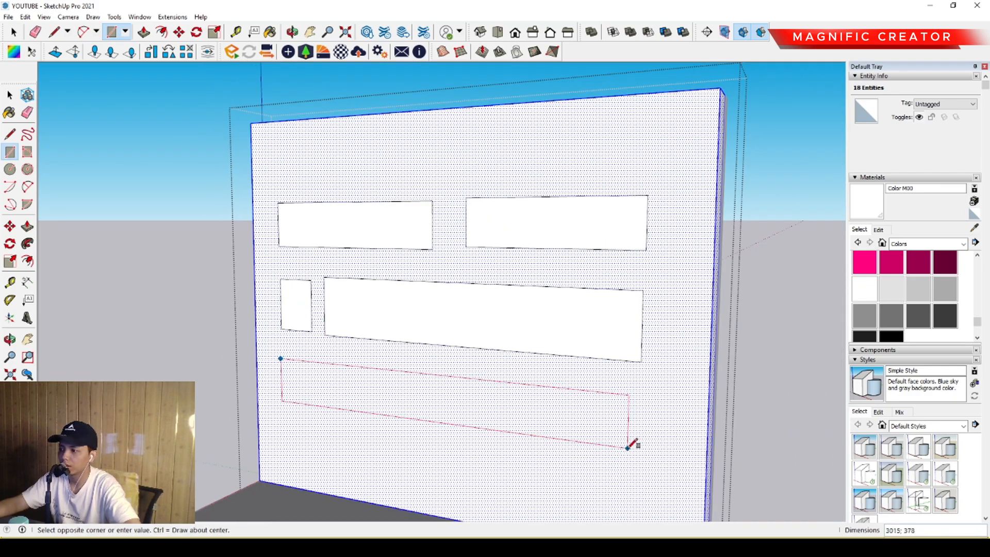
{"action": "left_click", "coordinate": [638, 458]}
{"action": "key", "text": "space"}
Step: Push the two upper rectangles about 302 mm into the front panel to cut shelf niches
{"action": "middle_click_drag", "start_coordinate": [411, 323], "coordinate": [122, 298]}
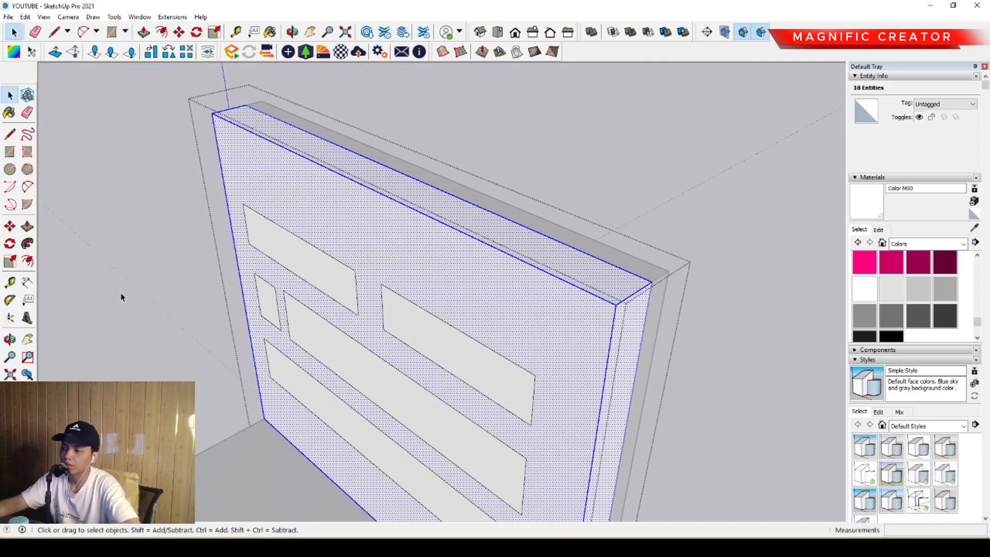
{"action": "left_click", "coordinate": [416, 327]}
{"action": "left_click", "coordinate": [457, 352]}
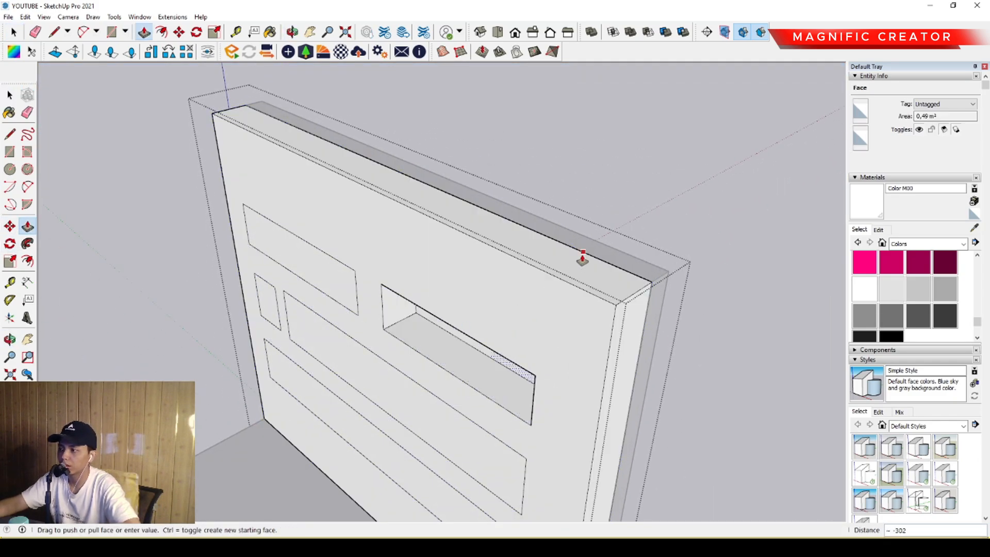
{"action": "left_click", "coordinate": [582, 256]}
{"action": "left_click", "coordinate": [456, 203]}
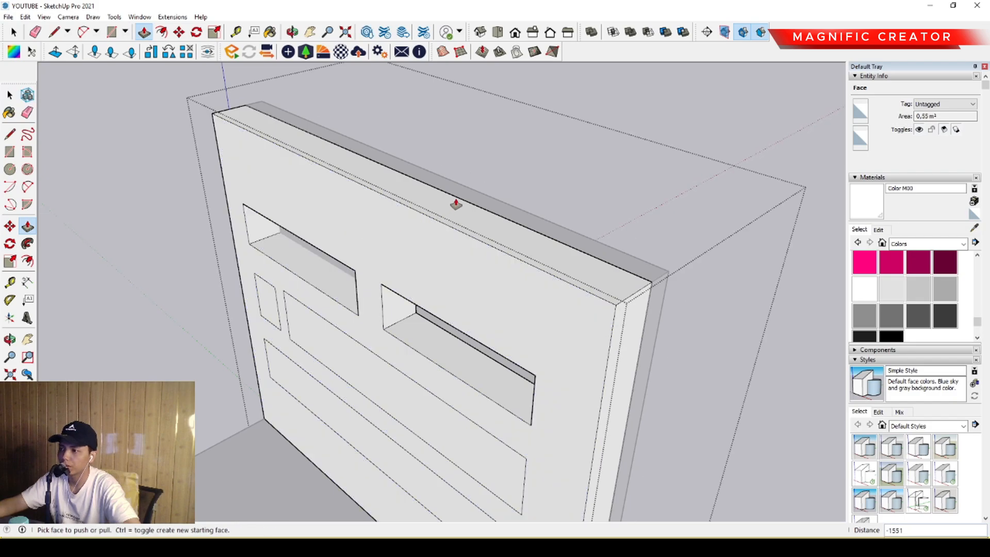
{"action": "middle_click_drag", "start_coordinate": [413, 283], "coordinate": [366, 309]}
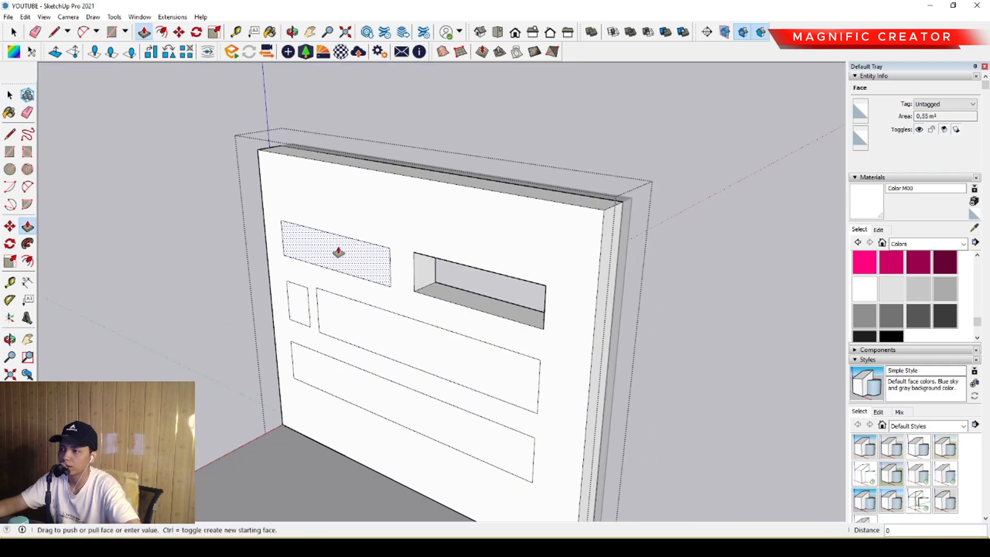
Step: Push the two middle-row rectangles and the long bottom rectangle about 302 mm deep, and leave the panel group
{"action": "left_click", "coordinate": [414, 355]}
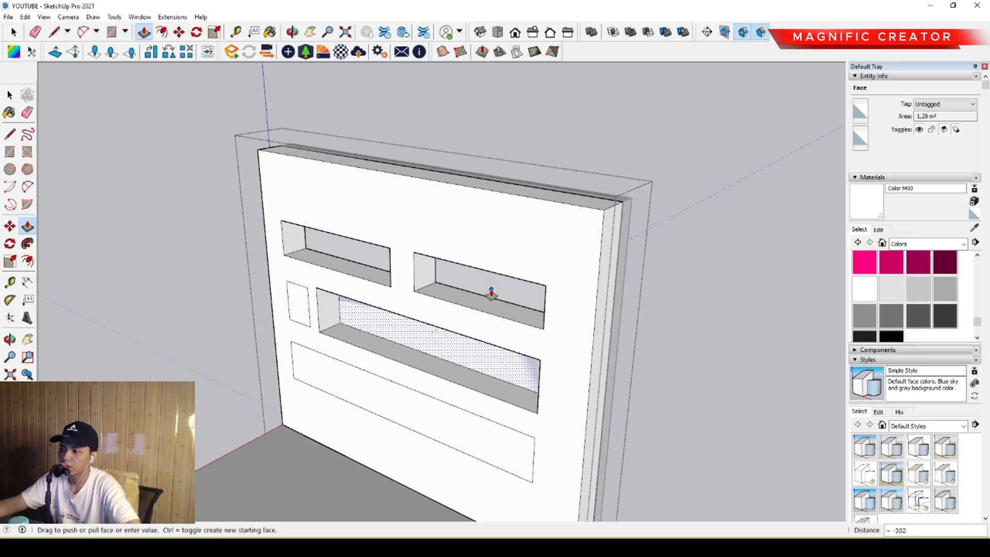
{"action": "left_click", "coordinate": [492, 294]}
{"action": "scroll", "coordinate": [319, 312], "scroll_direction": "up", "scroll_amount": 5}
{"action": "left_click", "coordinate": [298, 305]}
{"action": "left_click", "coordinate": [388, 207]}
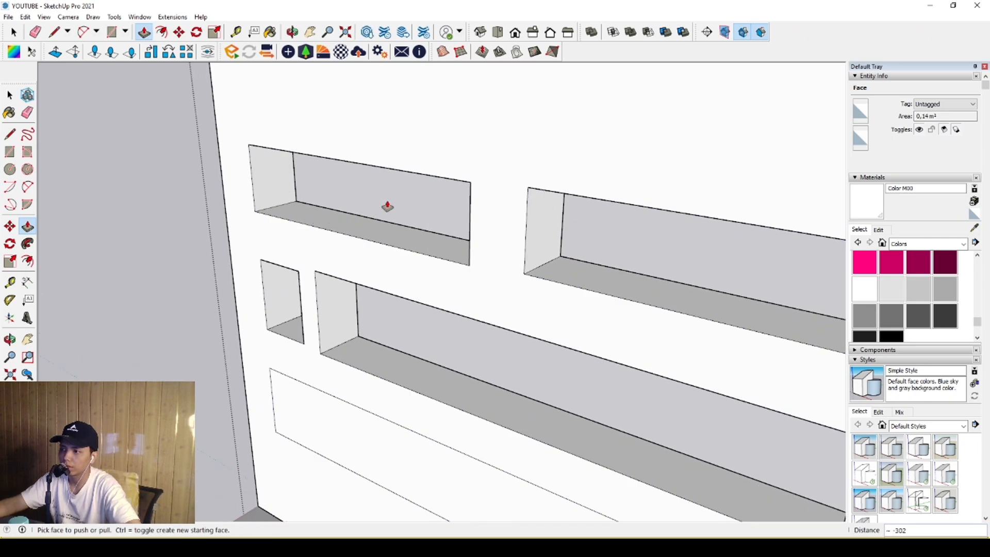
{"action": "scroll", "coordinate": [388, 206], "scroll_direction": "down", "scroll_amount": 5}
{"action": "left_click", "coordinate": [393, 332]}
{"action": "left_click", "coordinate": [504, 336]}
{"action": "key", "text": "space"}
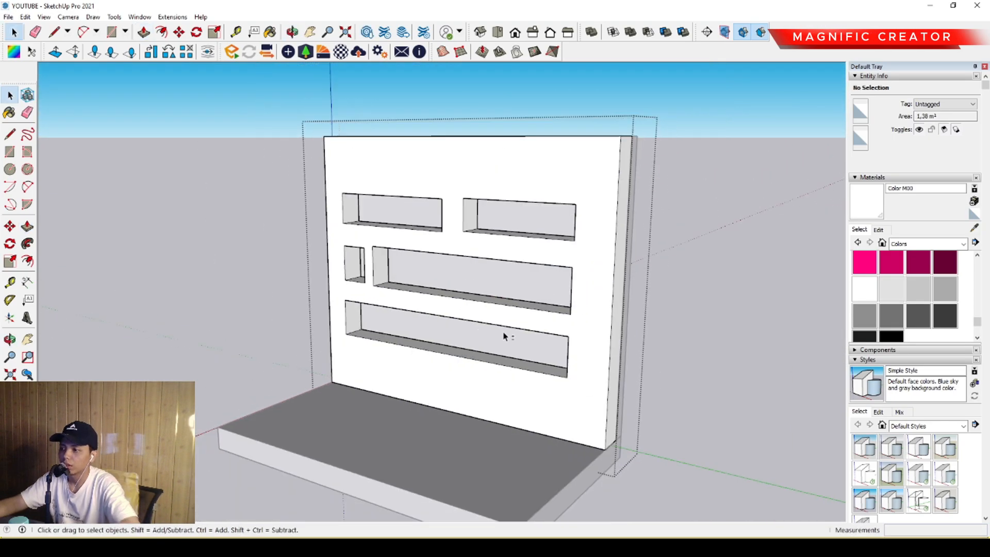
{"action": "middle_click_drag", "start_coordinate": [504, 337], "coordinate": [628, 237]}
{"action": "left_click", "coordinate": [627, 236]}
Step: Draw a 1487 × 372 mm rectangle covering the back of the larger upper niche
{"action": "scroll", "coordinate": [254, 335], "scroll_direction": "up", "scroll_amount": 2}
{"action": "middle_click_drag", "start_coordinate": [255, 335], "coordinate": [441, 339]}
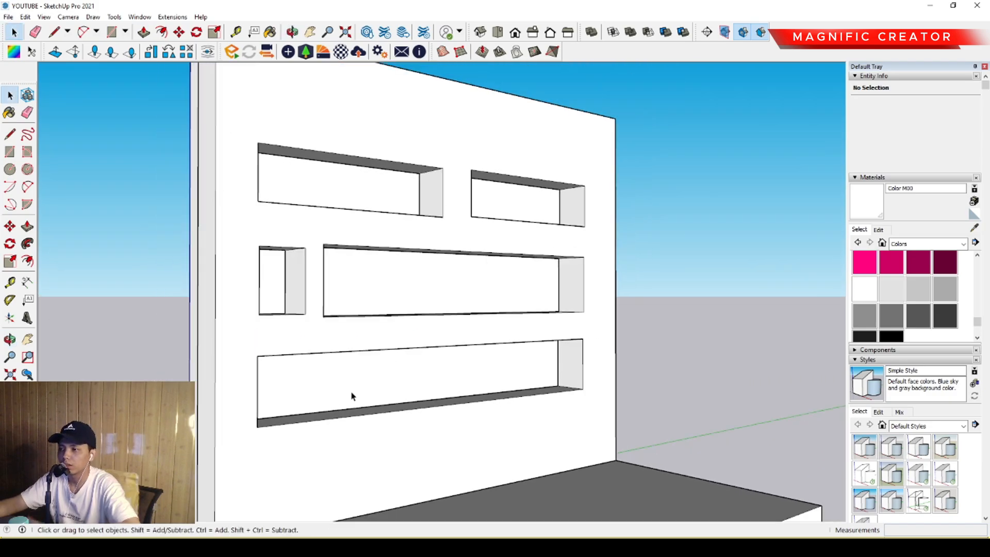
{"action": "middle_click_drag", "start_coordinate": [352, 396], "coordinate": [316, 361]}
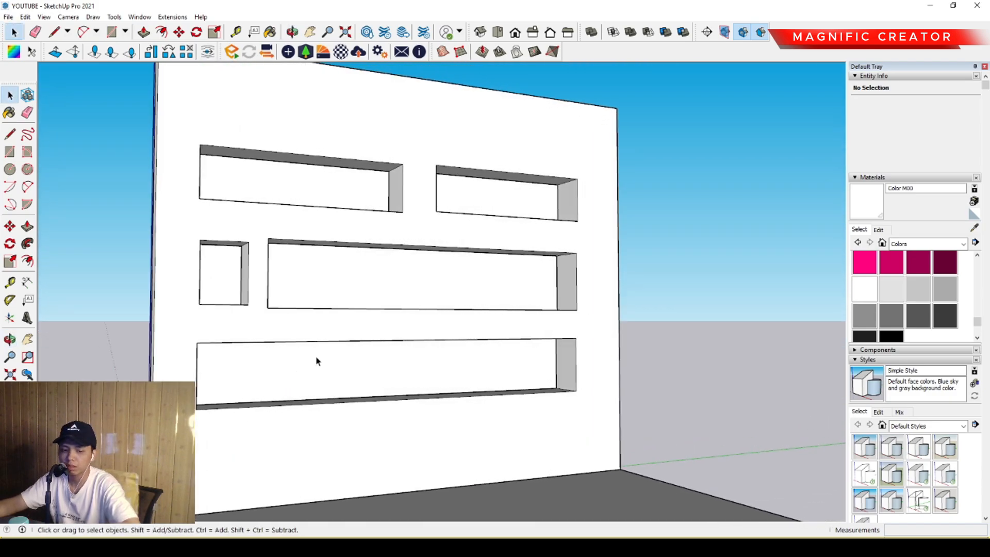
{"action": "scroll", "coordinate": [300, 293], "scroll_direction": "up", "scroll_amount": 2}
{"action": "middle_click_drag", "start_coordinate": [392, 297], "coordinate": [578, 300]}
{"action": "scroll", "coordinate": [315, 292], "scroll_direction": "up", "scroll_amount": 3}
{"action": "scroll", "coordinate": [539, 349], "scroll_direction": "up", "scroll_amount": 2}
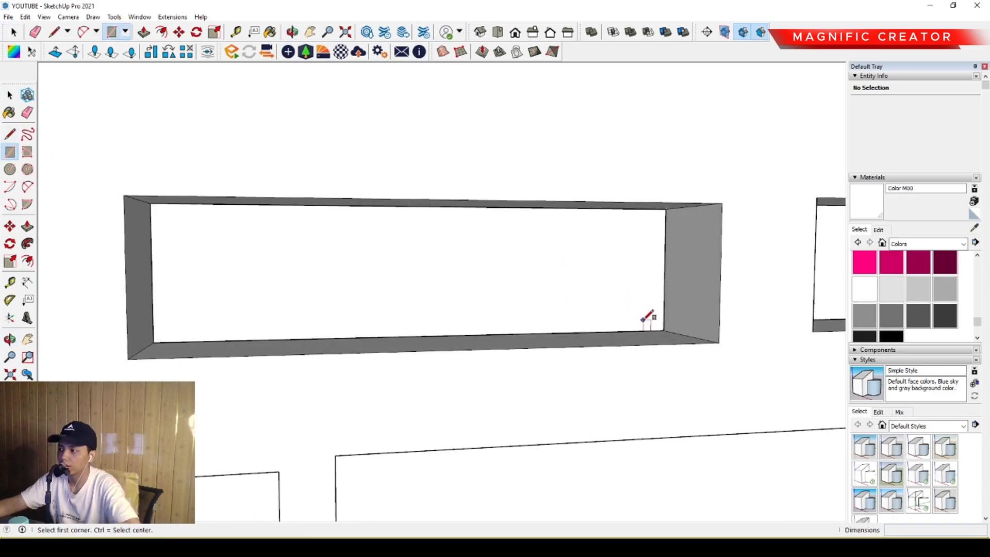
{"action": "scroll", "coordinate": [229, 250], "scroll_direction": "up", "scroll_amount": 1}
{"action": "middle_click_drag", "start_coordinate": [229, 251], "coordinate": [200, 233]}
{"action": "left_click", "coordinate": [146, 200]}
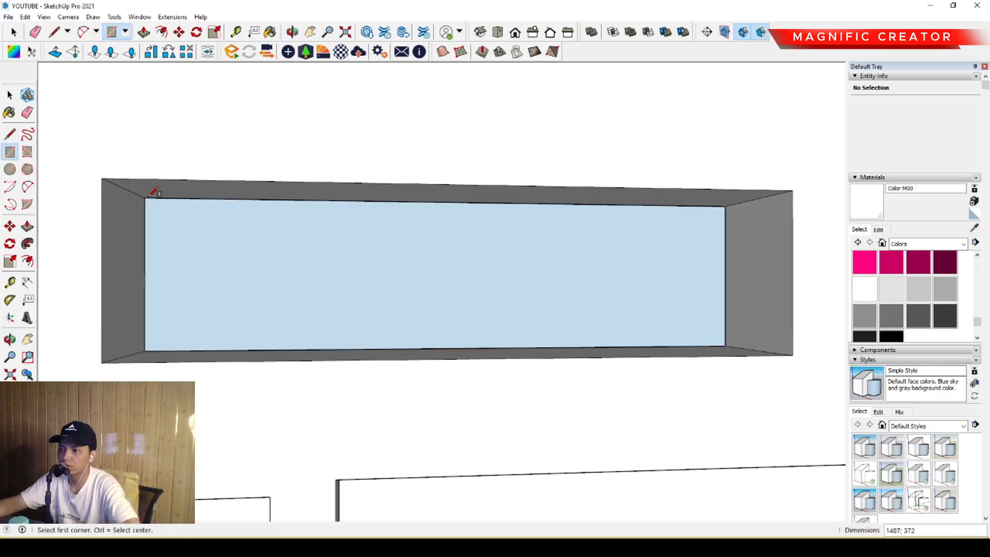
{"action": "key", "text": "space"}
Step: Offset the outline of the niche's back rectangle inward by about 21 mm
{"action": "scroll", "coordinate": [289, 223], "scroll_direction": "down", "scroll_amount": 1}
{"action": "middle_click_drag", "start_coordinate": [536, 244], "coordinate": [626, 236]}
{"action": "left_click", "coordinate": [626, 236]}
{"action": "scroll", "coordinate": [629, 245], "scroll_direction": "up", "scroll_amount": 1}
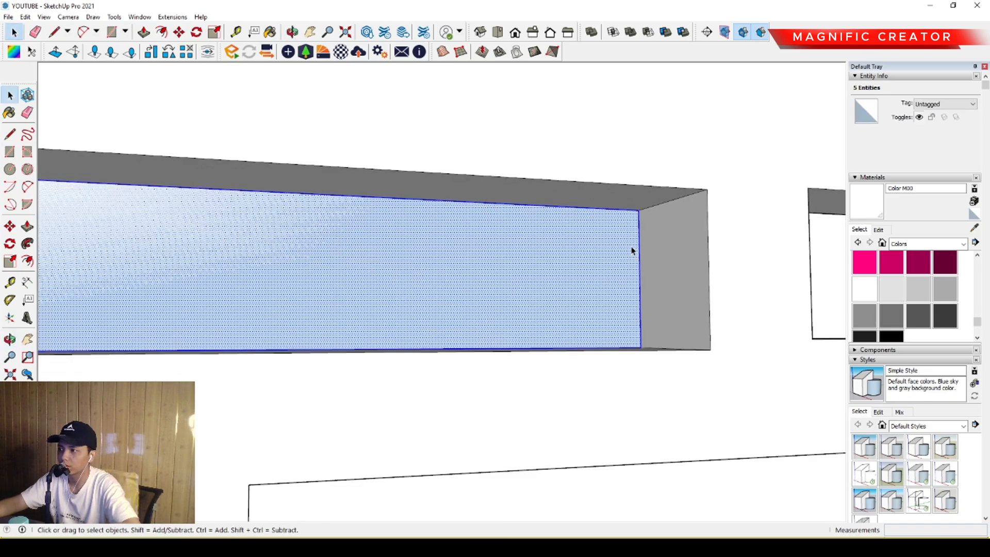
{"action": "left_click", "coordinate": [634, 239]}
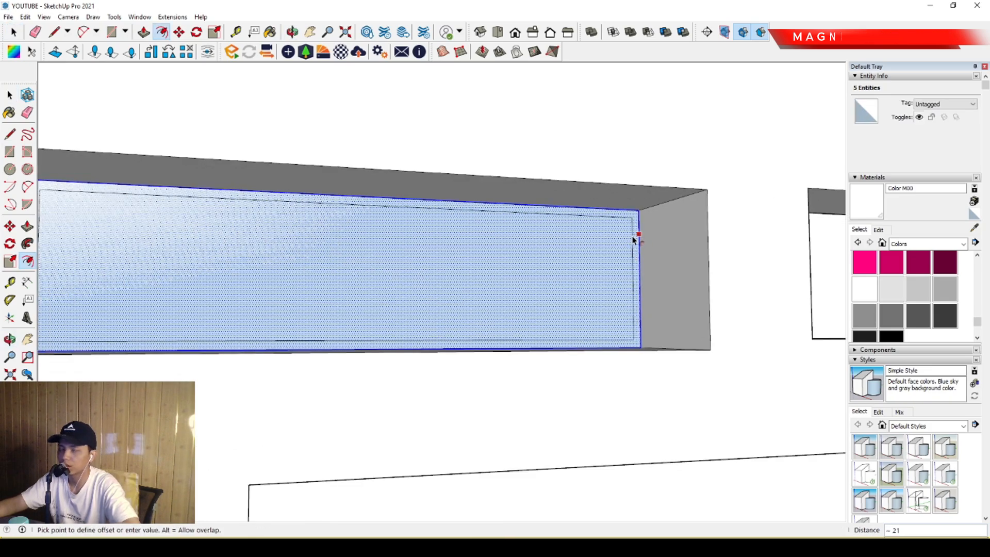
{"action": "left_click", "coordinate": [634, 237]}
Step: Delete the inner face of the offset rectangle and extrude the remaining frame out to the niche's front edge
{"action": "key", "text": "space"}
{"action": "left_click", "coordinate": [628, 258]}
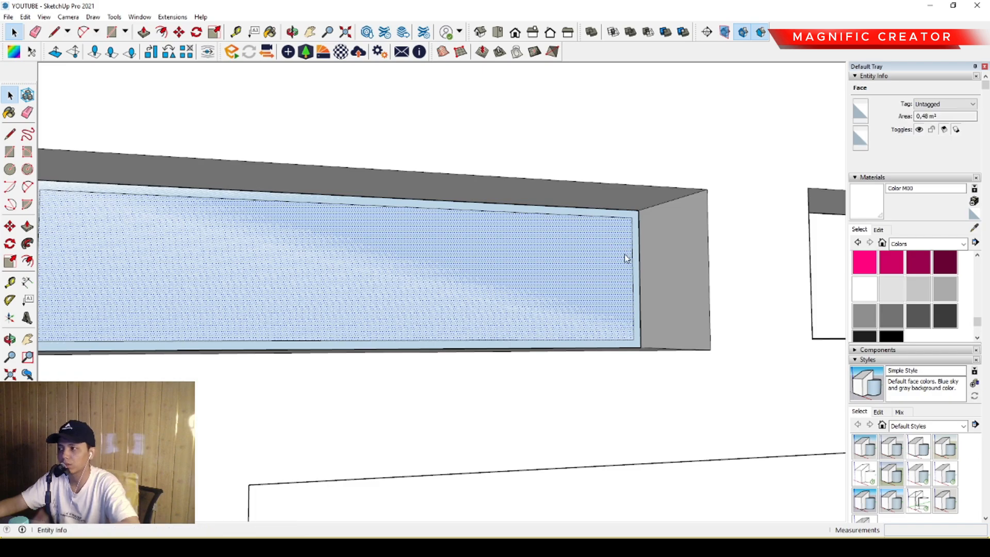
{"action": "key", "text": "p"}
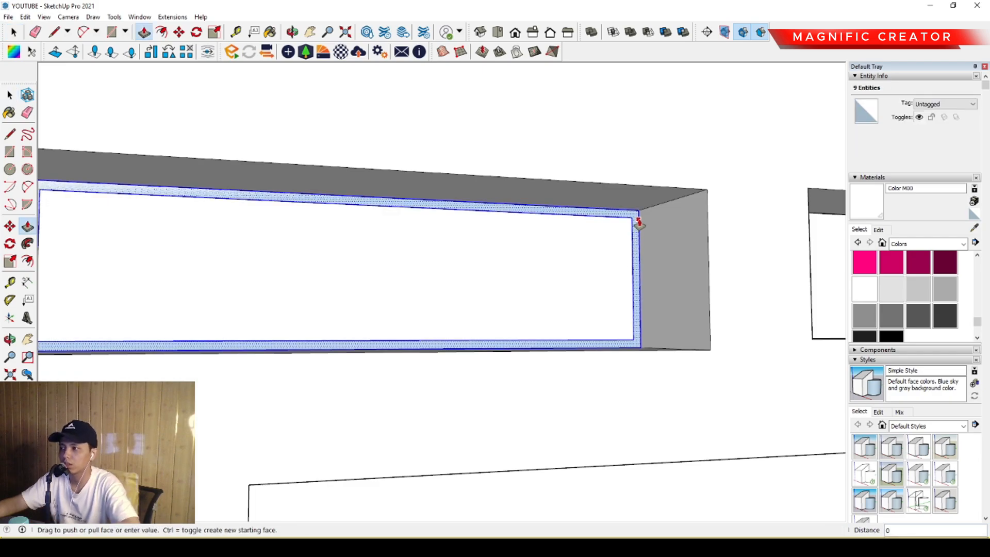
{"action": "left_click", "coordinate": [639, 221]}
{"action": "left_click", "coordinate": [702, 194]}
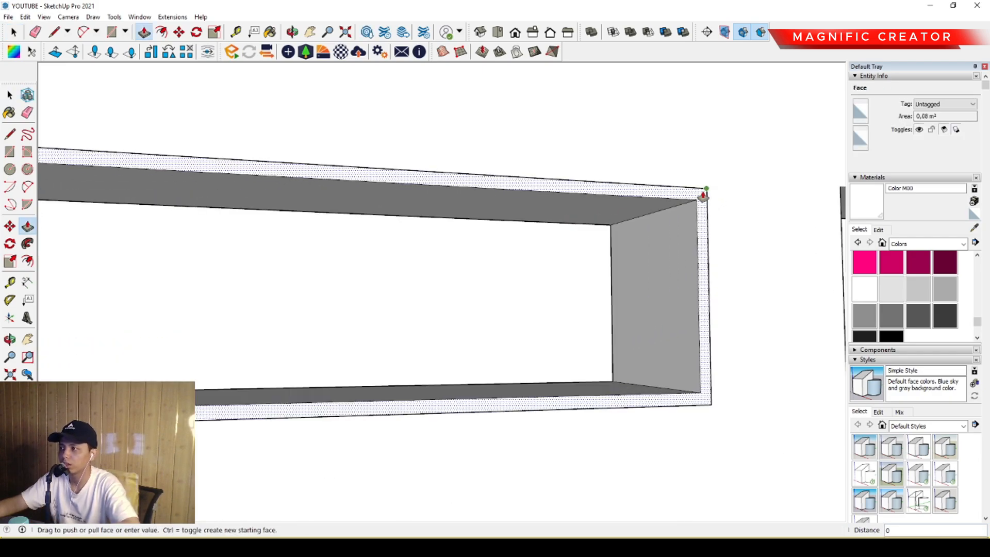
Step: Extrude the frame's front face a further 15 mm beyond the wall surface
{"action": "scroll", "coordinate": [706, 195], "scroll_direction": "up", "scroll_amount": 3}
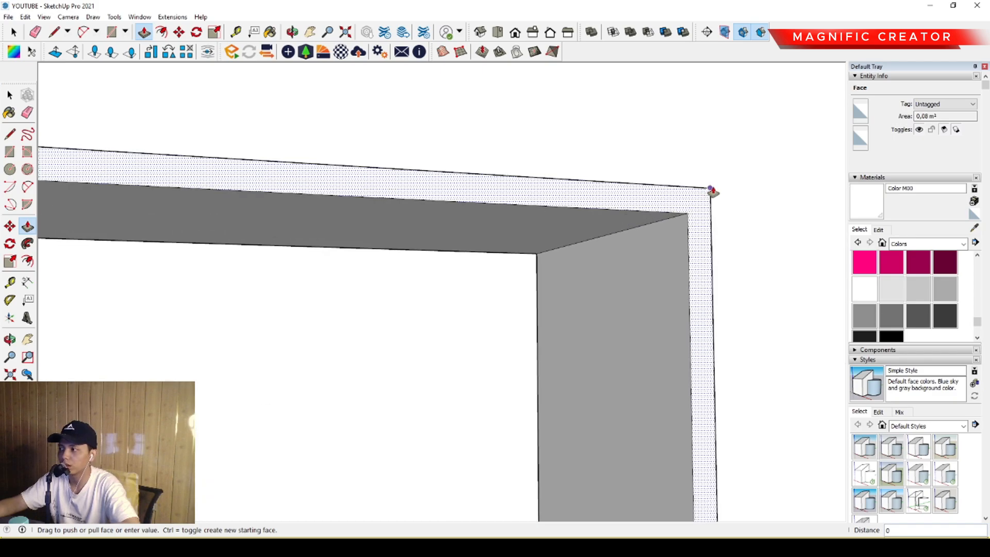
{"action": "scroll", "coordinate": [711, 189], "scroll_direction": "down", "scroll_amount": 1}
{"action": "middle_click_drag", "start_coordinate": [710, 190], "coordinate": [706, 363]}
{"action": "type", "text": "15"}
{"action": "key", "text": "Return"}
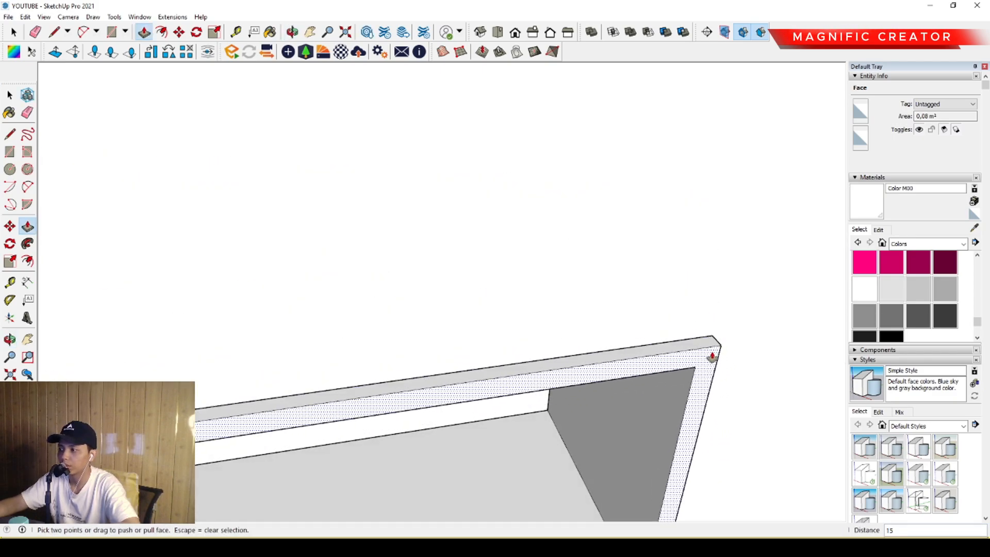
{"action": "key", "text": "space"}
Step: Select the whole niche frame and make it a group
{"action": "scroll", "coordinate": [478, 277], "scroll_direction": "down", "scroll_amount": 5}
{"action": "middle_click_drag", "start_coordinate": [477, 277], "coordinate": [283, 331]}
{"action": "triple_click", "coordinate": [283, 330]}
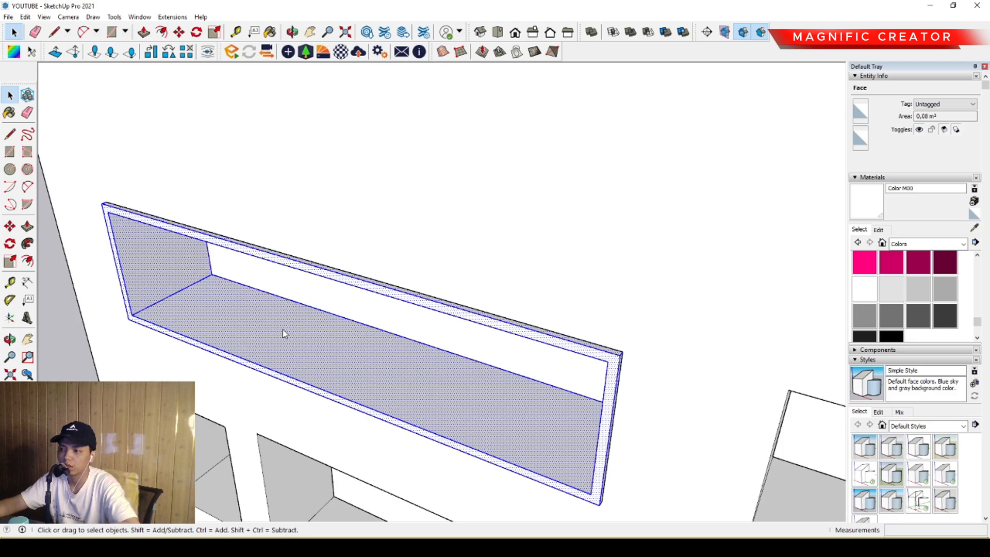
{"action": "key", "text": "g"}
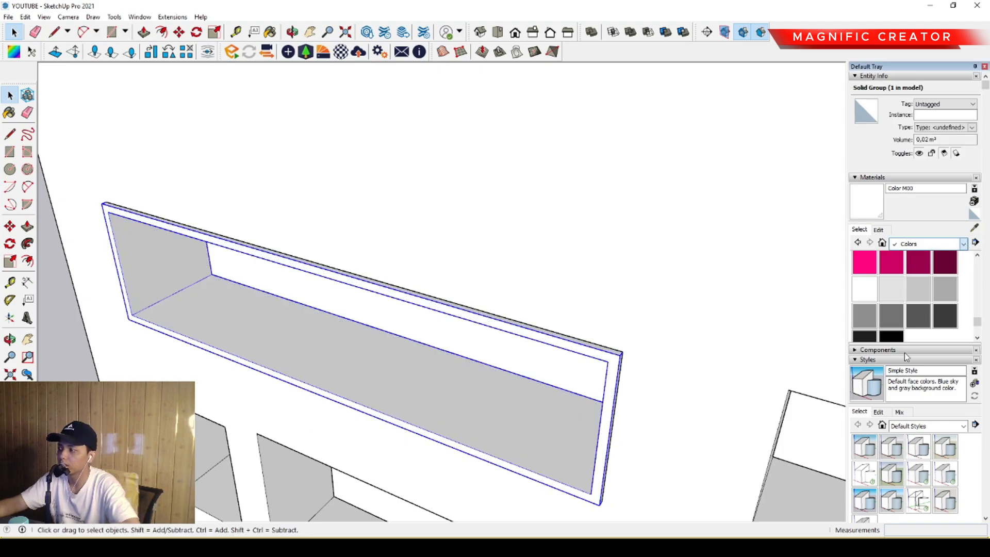
Step: Paint the niche frame group with the Formica Laminate Light material from the Synthetic Surfaces collection
{"action": "left_click", "coordinate": [906, 348]}
{"action": "left_click", "coordinate": [865, 293]}
{"action": "left_click", "coordinate": [379, 383]}
{"action": "key", "text": "space"}
{"action": "scroll", "coordinate": [363, 376], "scroll_direction": "down", "scroll_amount": 3}
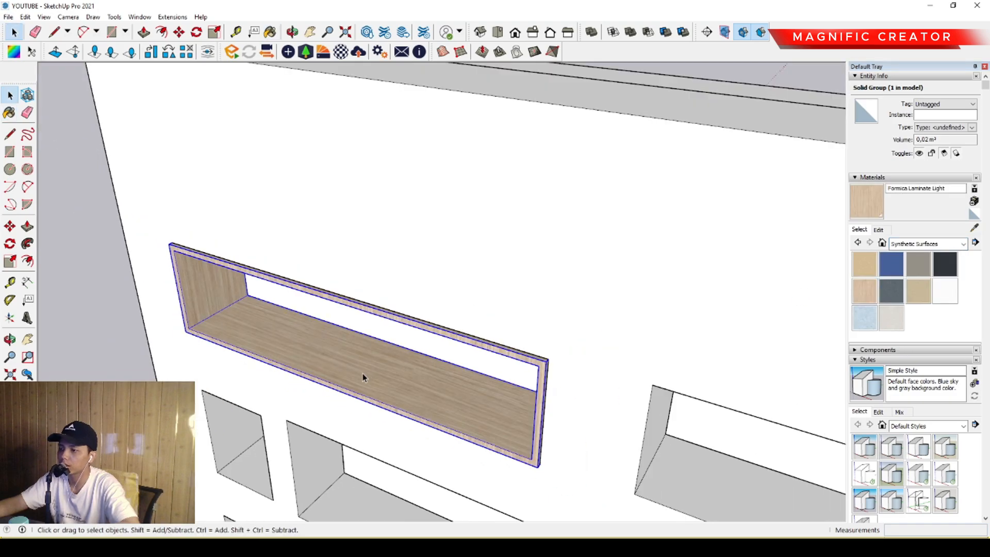
Step: Copy the wood frame about 1771 mm sideways onto the other niche in the upper row, aligning their lower-left corners
{"action": "middle_click_drag", "start_coordinate": [363, 378], "coordinate": [430, 309]}
{"action": "scroll", "coordinate": [262, 323], "scroll_direction": "up", "scroll_amount": 3}
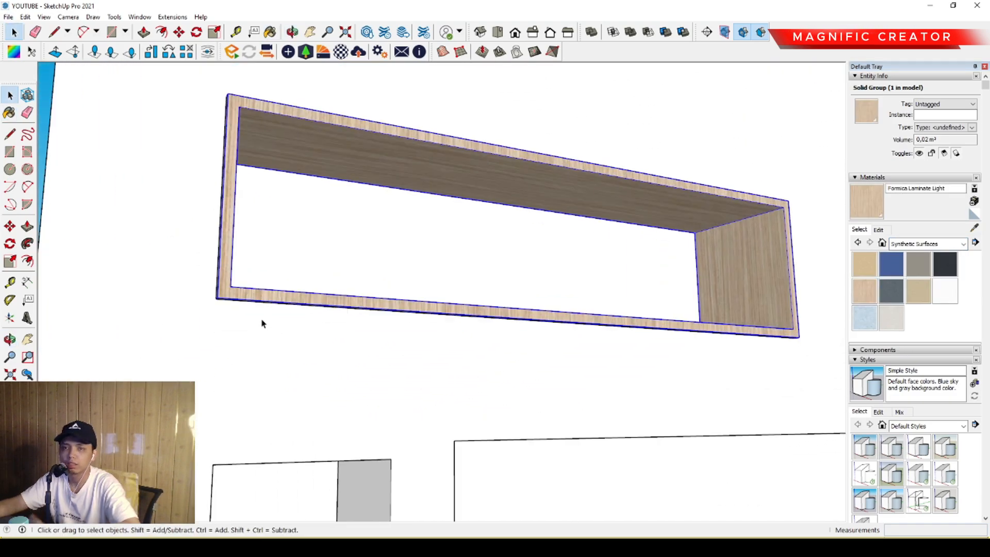
{"action": "middle_click_drag", "start_coordinate": [261, 324], "coordinate": [363, 322]}
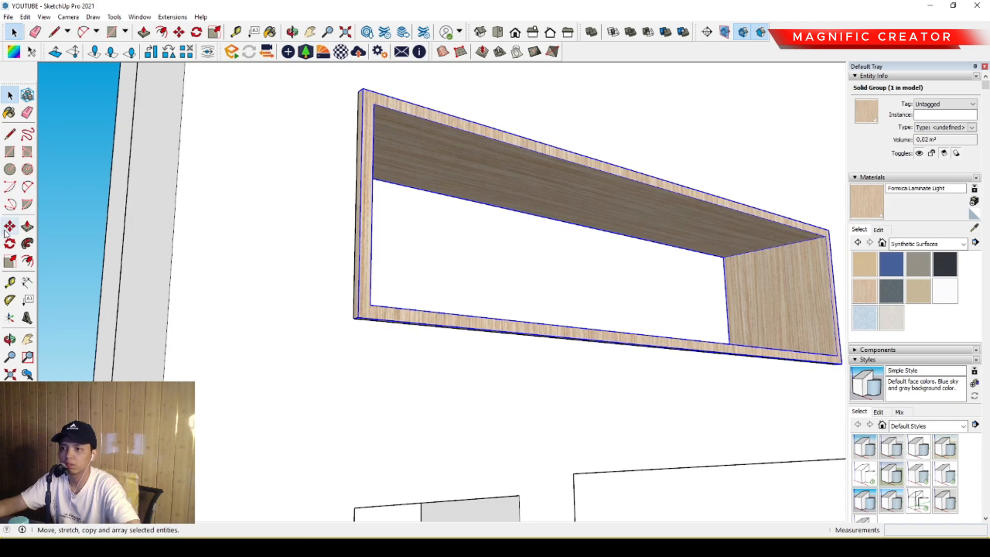
{"action": "left_click", "coordinate": [9, 227]}
{"action": "scroll", "coordinate": [349, 314], "scroll_direction": "up", "scroll_amount": 3}
{"action": "left_click", "coordinate": [354, 312]}
{"action": "key", "text": "ctrl"}
{"action": "scroll", "coordinate": [303, 303], "scroll_direction": "down", "scroll_amount": 6}
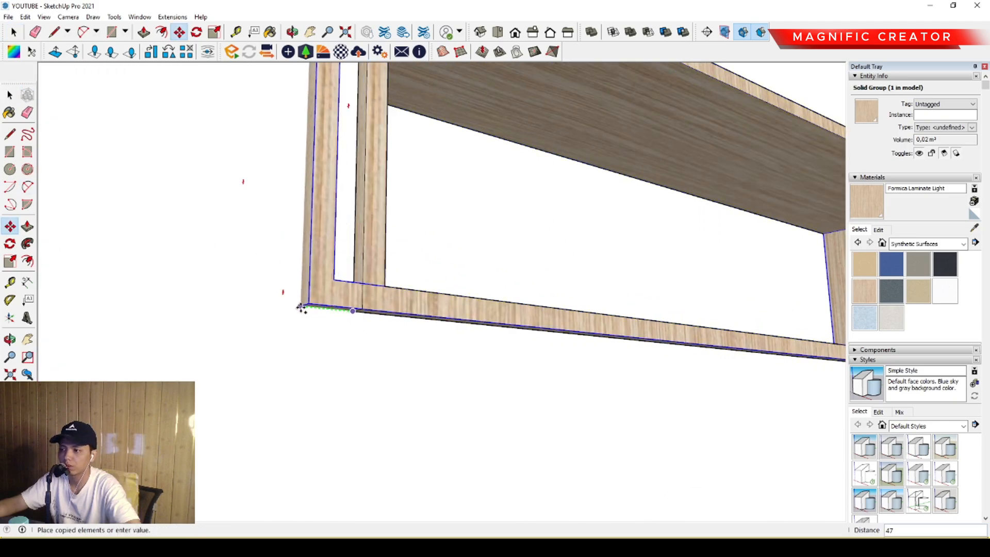
{"action": "scroll", "coordinate": [333, 250], "scroll_direction": "up", "scroll_amount": 3}
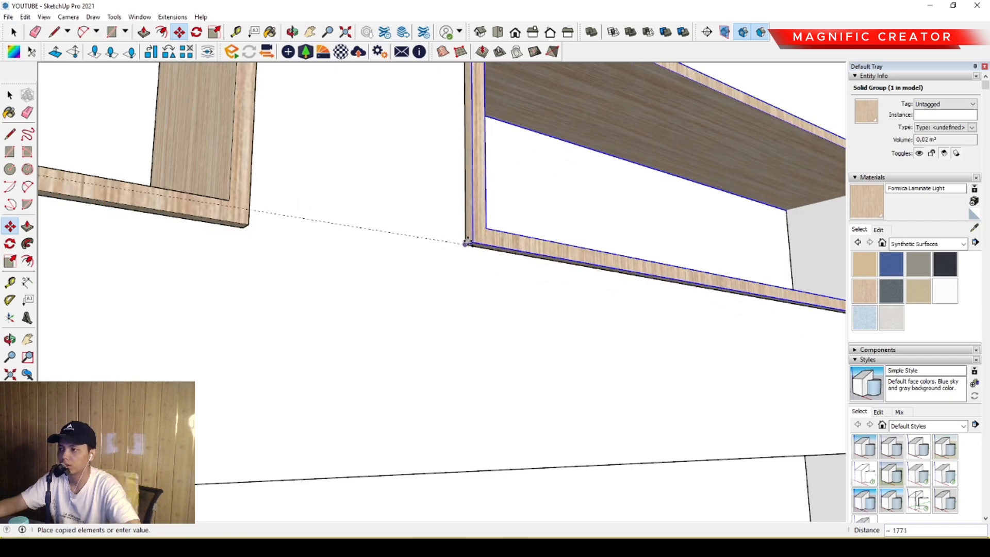
{"action": "left_click", "coordinate": [467, 246]}
Step: Copy the frame onto the narrow niche in the middle row, aligning it to the niche's lower-left corner
{"action": "key", "text": "ctrl"}
{"action": "scroll", "coordinate": [557, 271], "scroll_direction": "down", "scroll_amount": 8}
{"action": "middle_click_drag", "start_coordinate": [289, 310], "coordinate": [369, 265]}
{"action": "scroll", "coordinate": [377, 271], "scroll_direction": "up", "scroll_amount": 4}
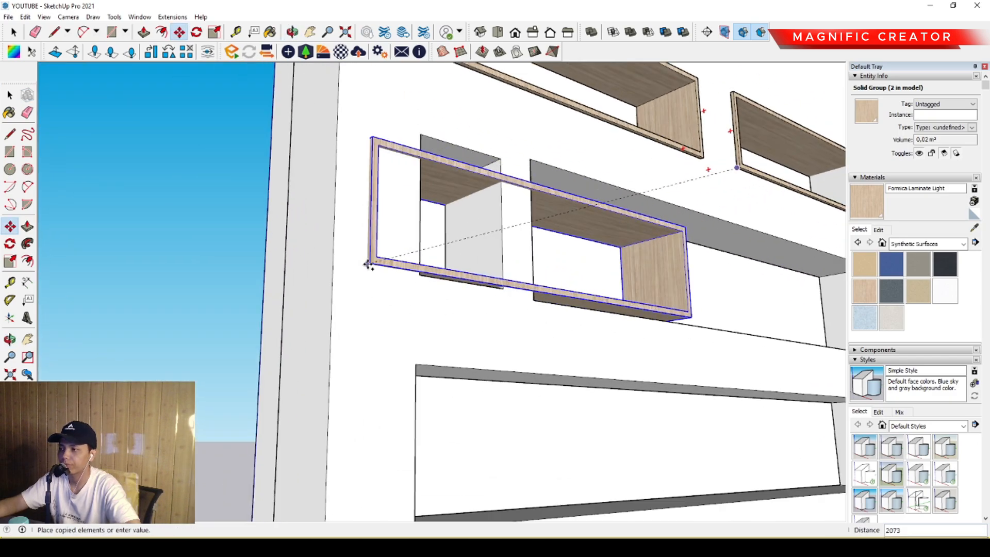
{"action": "left_click", "coordinate": [433, 279]}
Step: Copy the middle-row frame about 709 mm down onto the long bottom niche's lower-left corner
{"action": "scroll", "coordinate": [431, 277], "scroll_direction": "up", "scroll_amount": 3}
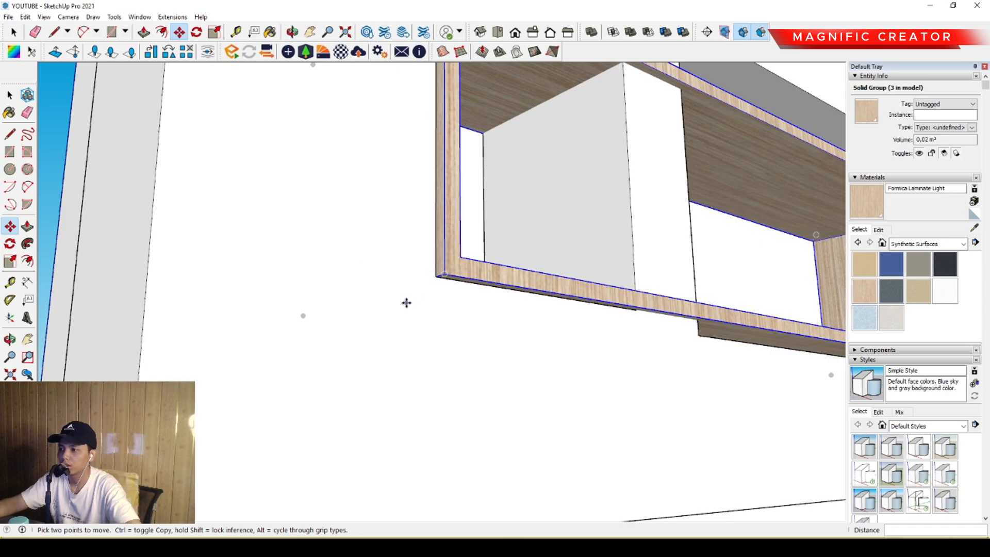
{"action": "scroll", "coordinate": [442, 275], "scroll_direction": "up", "scroll_amount": 2}
{"action": "left_click", "coordinate": [435, 278]}
{"action": "key", "text": "ctrl"}
{"action": "scroll", "coordinate": [434, 273], "scroll_direction": "down", "scroll_amount": 6}
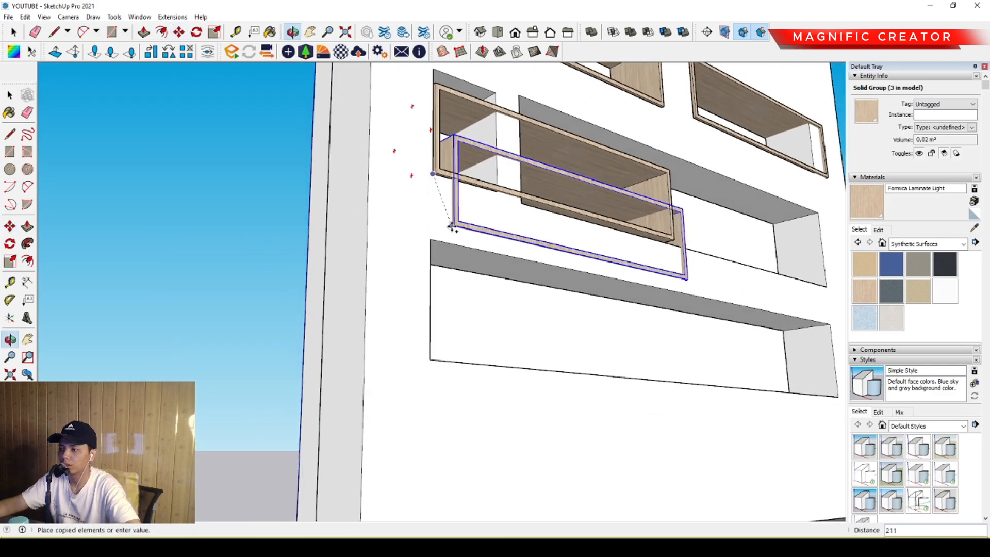
{"action": "scroll", "coordinate": [436, 359], "scroll_direction": "up", "scroll_amount": 5}
{"action": "scroll", "coordinate": [417, 377], "scroll_direction": "up", "scroll_amount": 3}
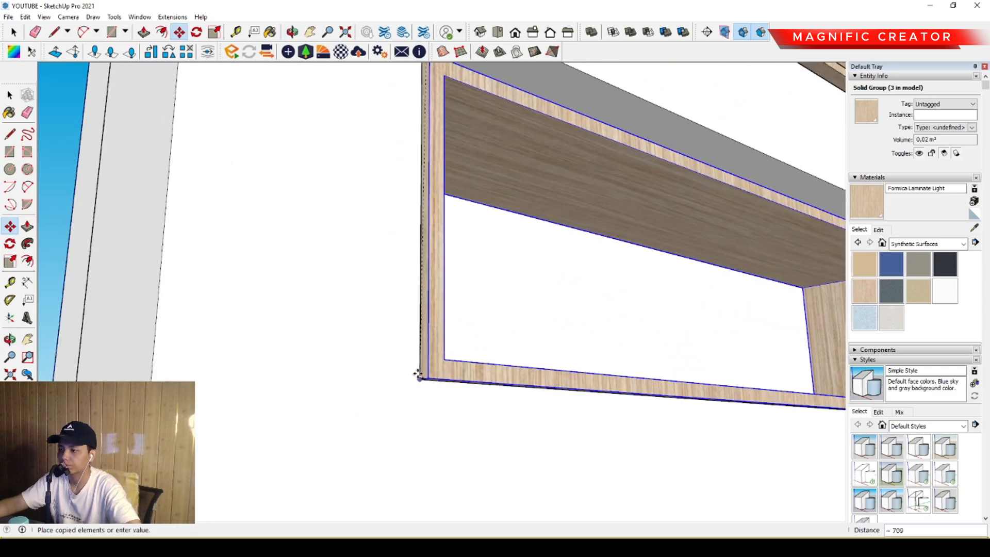
{"action": "left_click", "coordinate": [417, 378]}
Step: Copy the bottom frame by its lower-right corner onto the lower-right corner of the wide middle-row niche
{"action": "scroll", "coordinate": [417, 378], "scroll_direction": "down", "scroll_amount": 5}
{"action": "scroll", "coordinate": [394, 394], "scroll_direction": "up", "scroll_amount": 5}
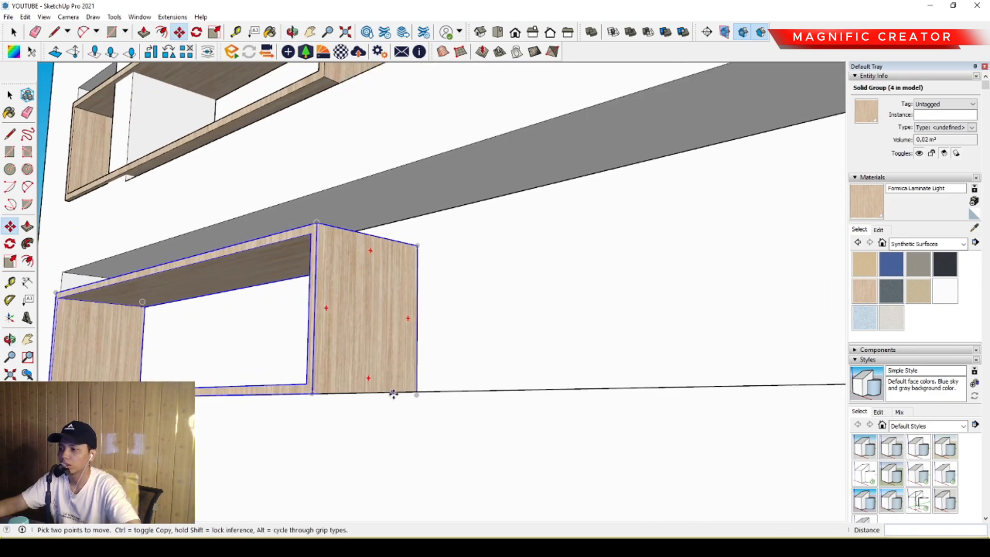
{"action": "mouse_move", "coordinate": [302, 398]}
{"action": "middle_mouse_down"}
{"action": "mouse_move", "coordinate": [347, 323]}
{"action": "mouse_move", "coordinate": [331, 355]}
{"action": "middle_mouse_up"}
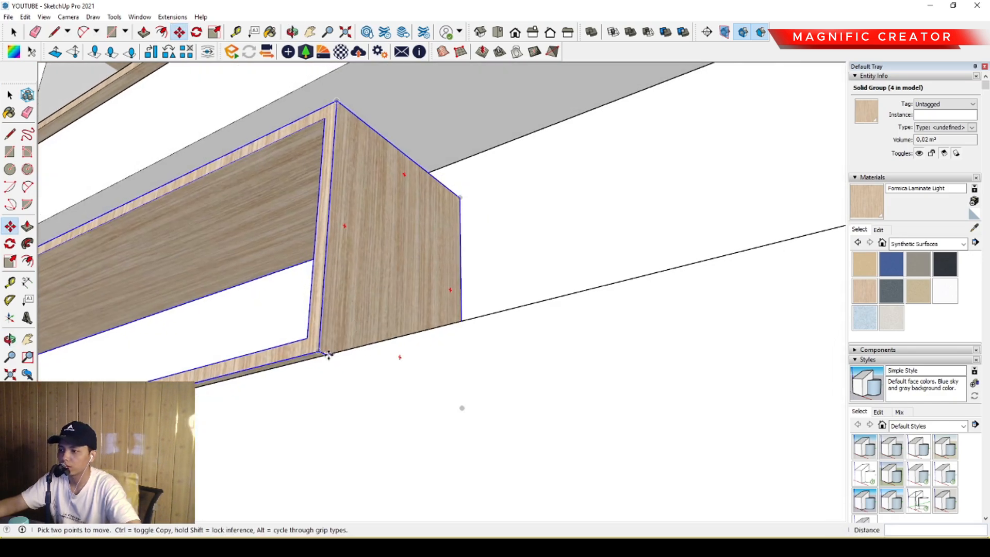
{"action": "left_click", "coordinate": [328, 355]}
{"action": "scroll", "coordinate": [506, 354], "scroll_direction": "down", "scroll_amount": 4}
{"action": "key", "text": "ctrl"}
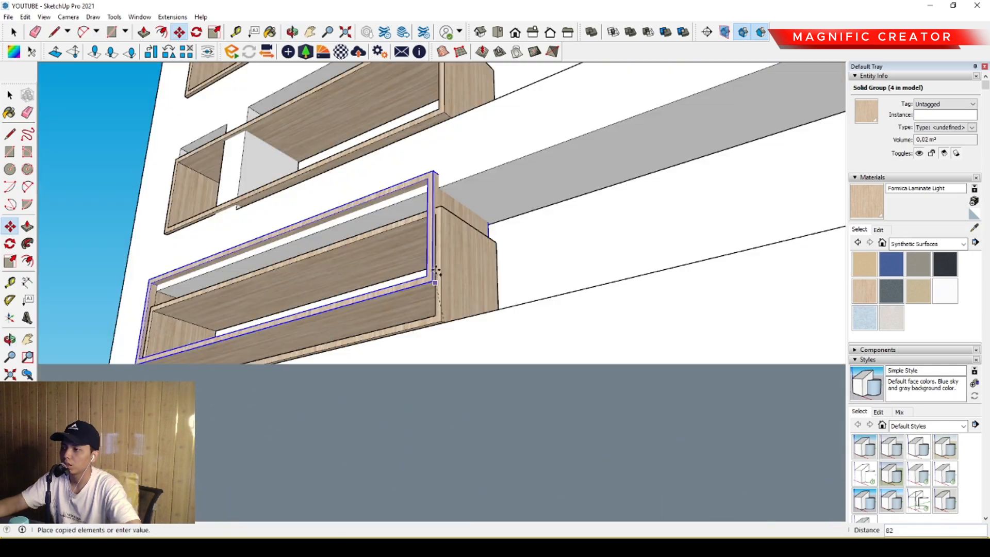
{"action": "middle_click_drag", "start_coordinate": [444, 160], "coordinate": [471, 371]}
{"action": "scroll", "coordinate": [413, 278], "scroll_direction": "down", "scroll_amount": 2}
{"action": "middle_click_drag", "start_coordinate": [394, 252], "coordinate": [384, 155]}
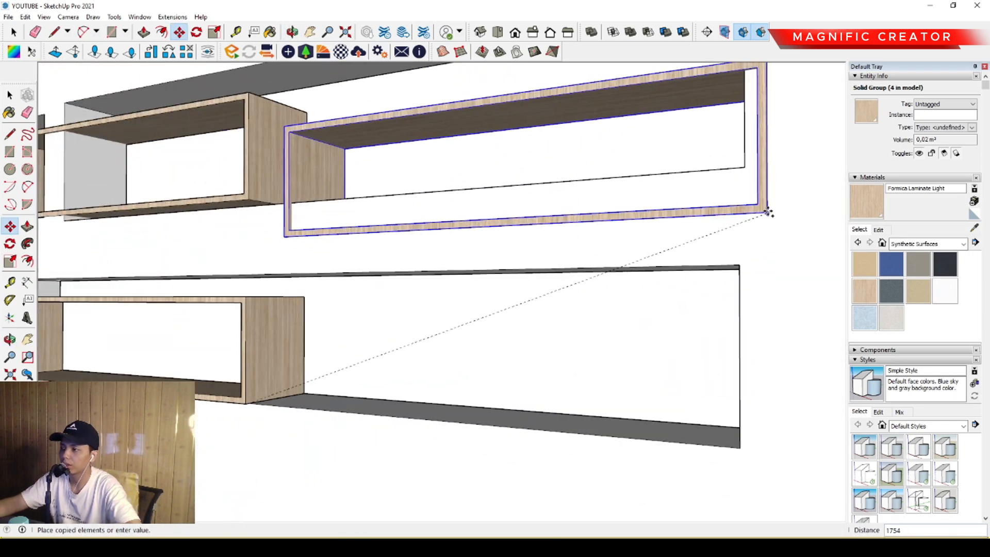
{"action": "middle_click_drag", "start_coordinate": [769, 212], "coordinate": [584, 116]}
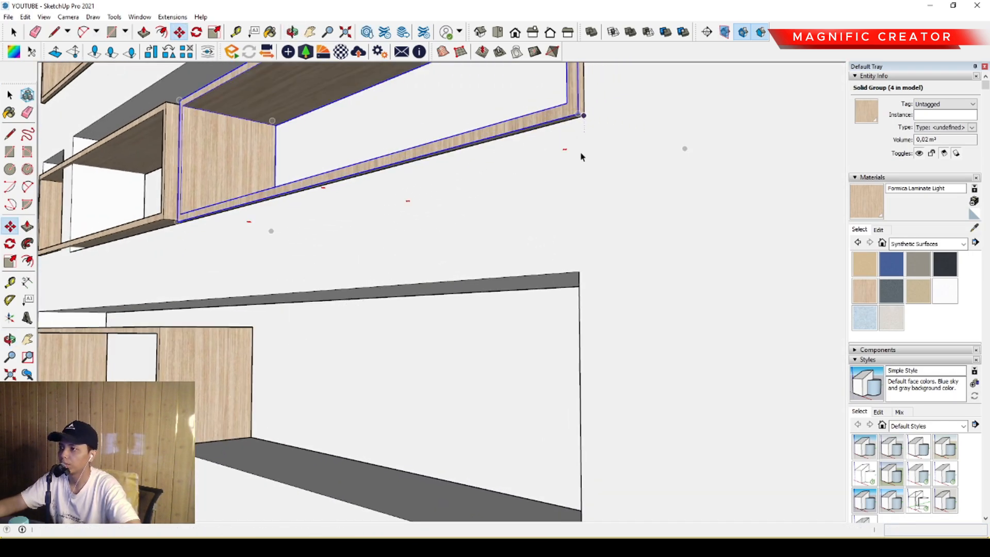
{"action": "key", "text": "space"}
Step: Open the frame group in the bottom niche for editing
{"action": "scroll", "coordinate": [449, 345], "scroll_direction": "down", "scroll_amount": 6}
{"action": "middle_click_drag", "start_coordinate": [345, 326], "coordinate": [462, 274]}
{"action": "scroll", "coordinate": [414, 292], "scroll_direction": "up", "scroll_amount": 2}
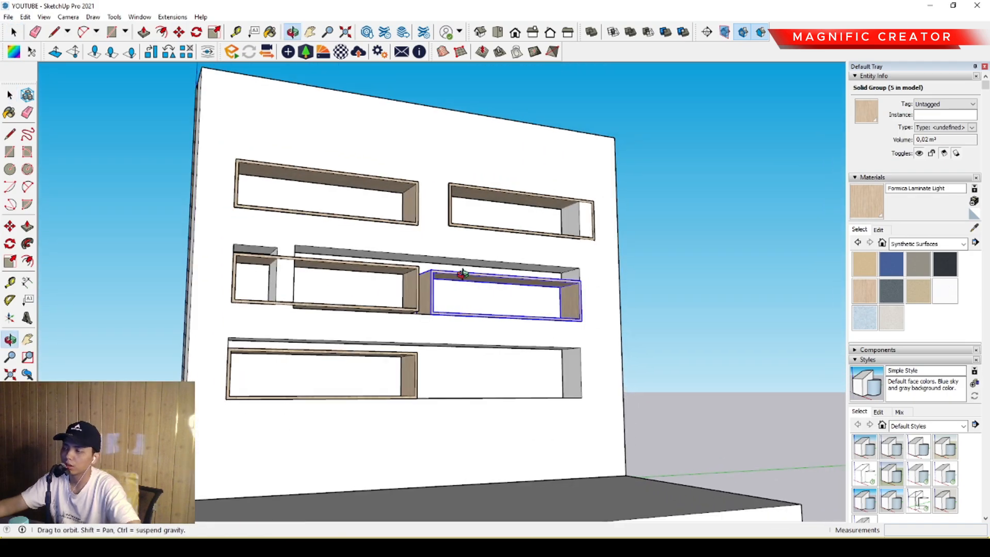
{"action": "scroll", "coordinate": [277, 272], "scroll_direction": "up", "scroll_amount": 1}
{"action": "scroll", "coordinate": [270, 254], "scroll_direction": "up", "scroll_amount": 2}
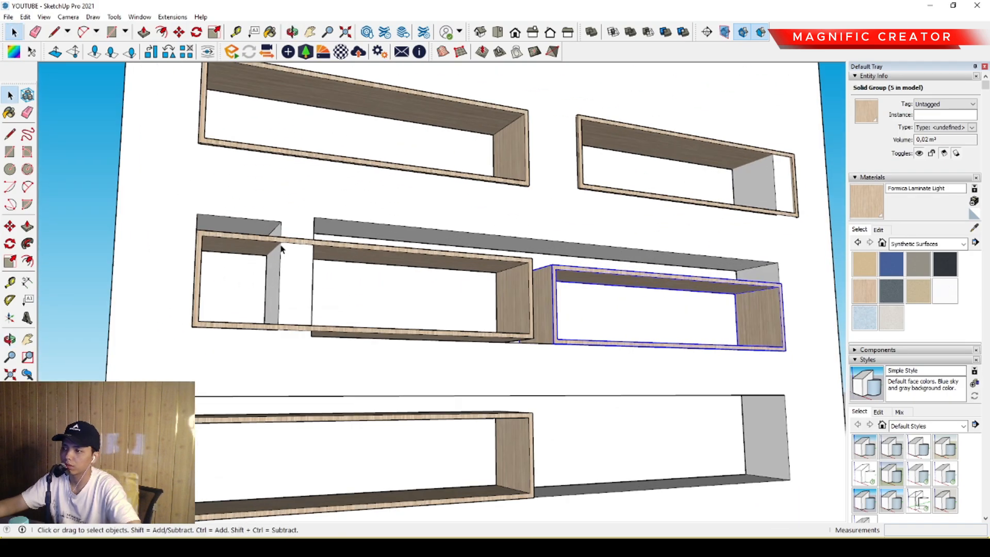
{"action": "middle_click_drag", "start_coordinate": [270, 254], "coordinate": [348, 259]}
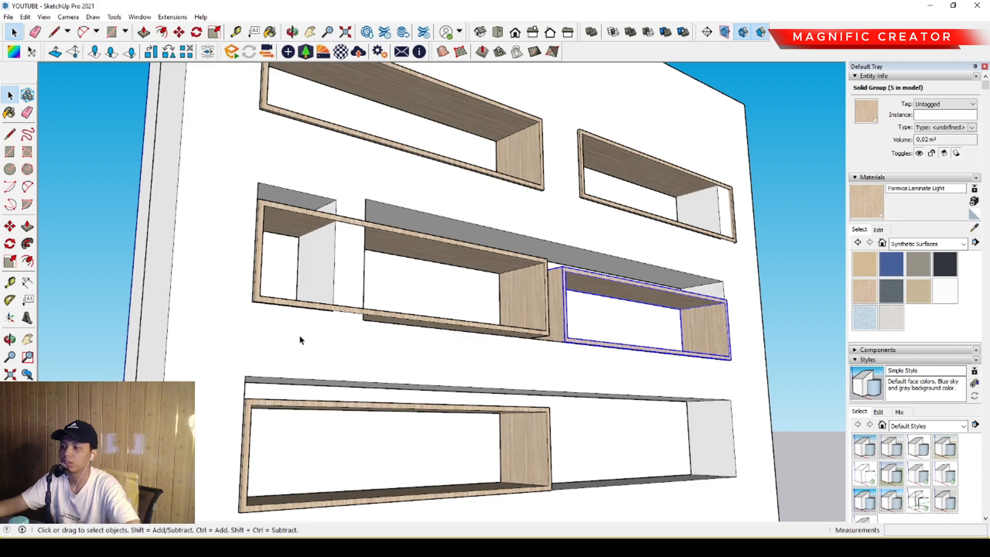
{"action": "scroll", "coordinate": [298, 338], "scroll_direction": "down", "scroll_amount": 3}
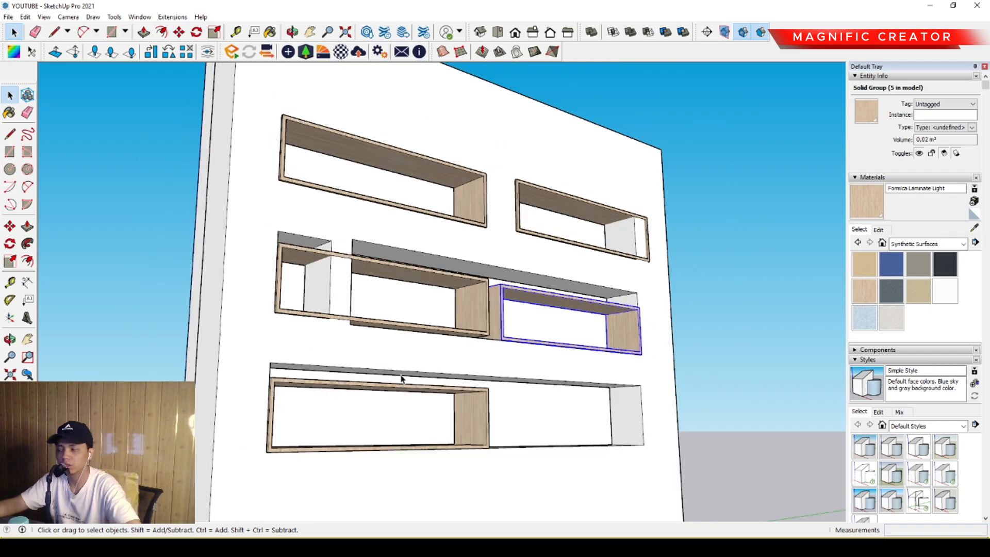
{"action": "middle_click_drag", "start_coordinate": [402, 378], "coordinate": [309, 311]}
{"action": "scroll", "coordinate": [325, 365], "scroll_direction": "up", "scroll_amount": 2}
{"action": "triple_click", "coordinate": [311, 349]}
{"action": "scroll", "coordinate": [311, 349], "scroll_direction": "down", "scroll_amount": 3}
{"action": "scroll", "coordinate": [310, 311], "scroll_direction": "up", "scroll_amount": 3}
Step: Stretch the bottom frame by moving its right end panel to the right edge of the long niche
{"action": "left_click_drag", "start_coordinate": [310, 311], "coordinate": [441, 489]}
{"action": "scroll", "coordinate": [398, 428], "scroll_direction": "up", "scroll_amount": 2}
{"action": "middle_click_drag", "start_coordinate": [398, 428], "coordinate": [343, 413]}
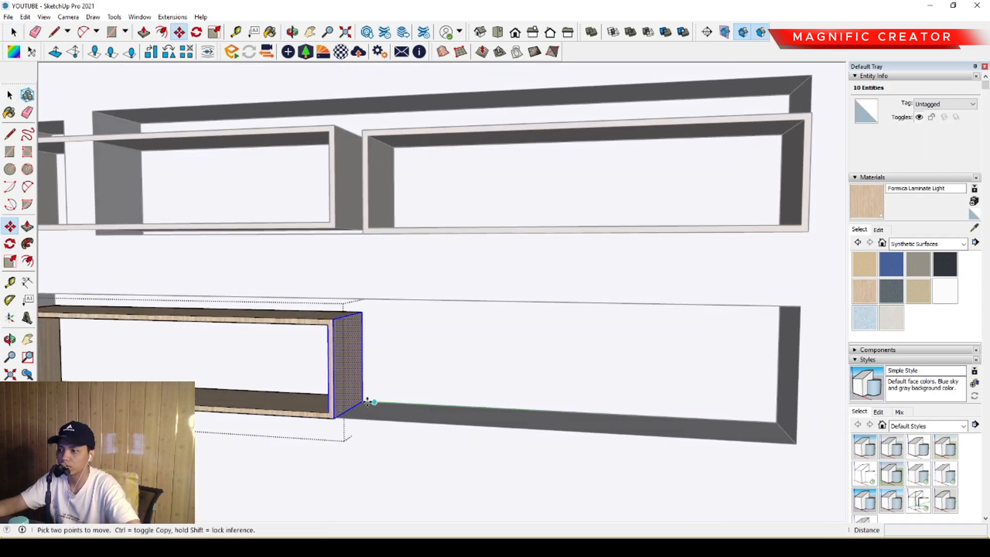
{"action": "left_click", "coordinate": [362, 400]}
{"action": "middle_click_drag", "start_coordinate": [570, 411], "coordinate": [562, 316]}
{"action": "scroll", "coordinate": [447, 397], "scroll_direction": "up", "scroll_amount": 2}
{"action": "scroll", "coordinate": [434, 383], "scroll_direction": "up", "scroll_amount": 2}
{"action": "scroll", "coordinate": [307, 385], "scroll_direction": "up", "scroll_amount": 2}
{"action": "left_click", "coordinate": [335, 397]}
{"action": "scroll", "coordinate": [539, 429], "scroll_direction": "down", "scroll_amount": 7}
{"action": "key", "text": "space"}
Step: Select the bottom frame's top panel and move it up to the niche's upper edge
{"action": "middle_click_drag", "start_coordinate": [423, 340], "coordinate": [283, 373]}
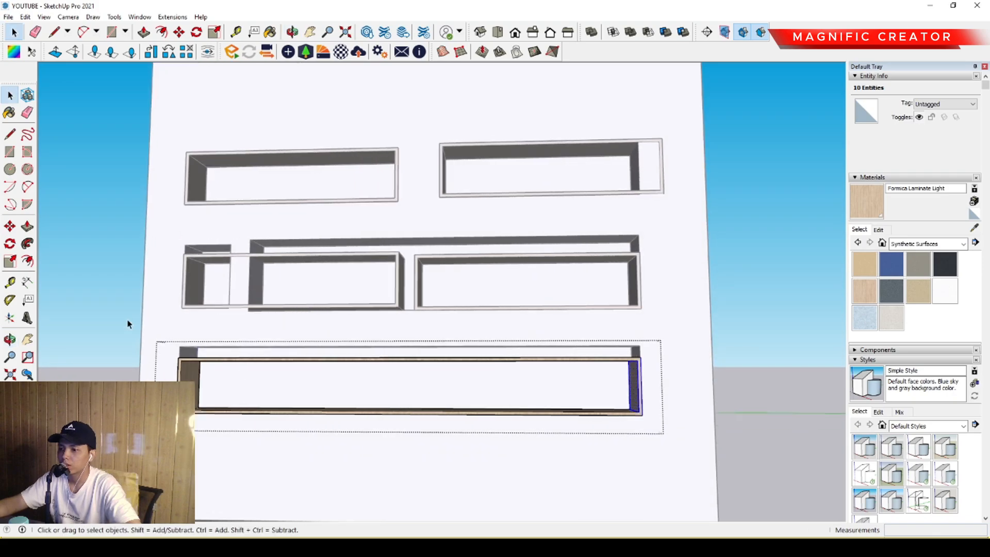
{"action": "left_click_drag", "start_coordinate": [666, 385], "coordinate": [666, 386]}
{"action": "scroll", "coordinate": [644, 372], "scroll_direction": "up", "scroll_amount": 4}
{"action": "middle_click_drag", "start_coordinate": [643, 372], "coordinate": [515, 396]}
{"action": "scroll", "coordinate": [517, 380], "scroll_direction": "up", "scroll_amount": 4}
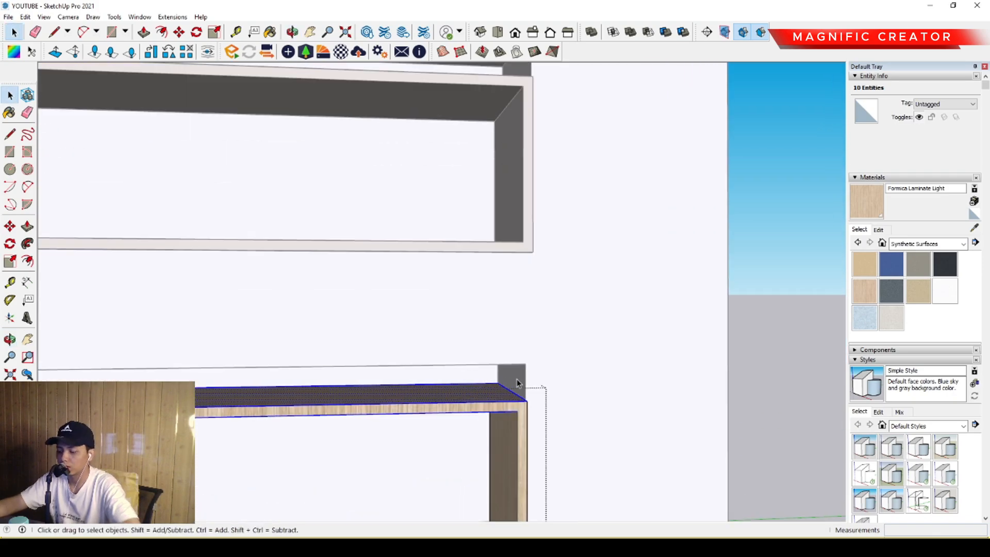
{"action": "key", "text": "m"}
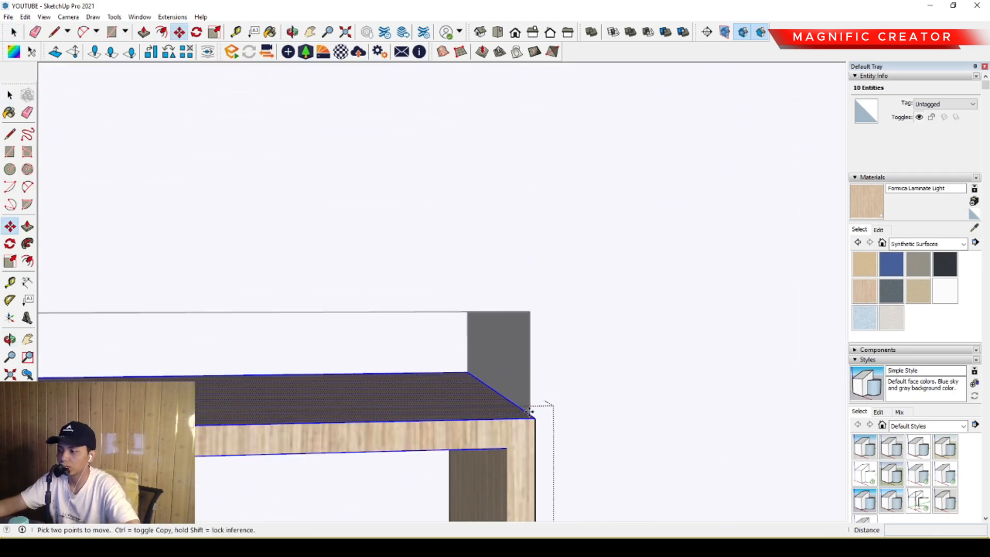
{"action": "left_click", "coordinate": [529, 410]}
{"action": "middle_click_drag", "start_coordinate": [532, 311], "coordinate": [524, 313]}
{"action": "scroll", "coordinate": [529, 310], "scroll_direction": "up", "scroll_amount": 1}
{"action": "left_click", "coordinate": [528, 309]}
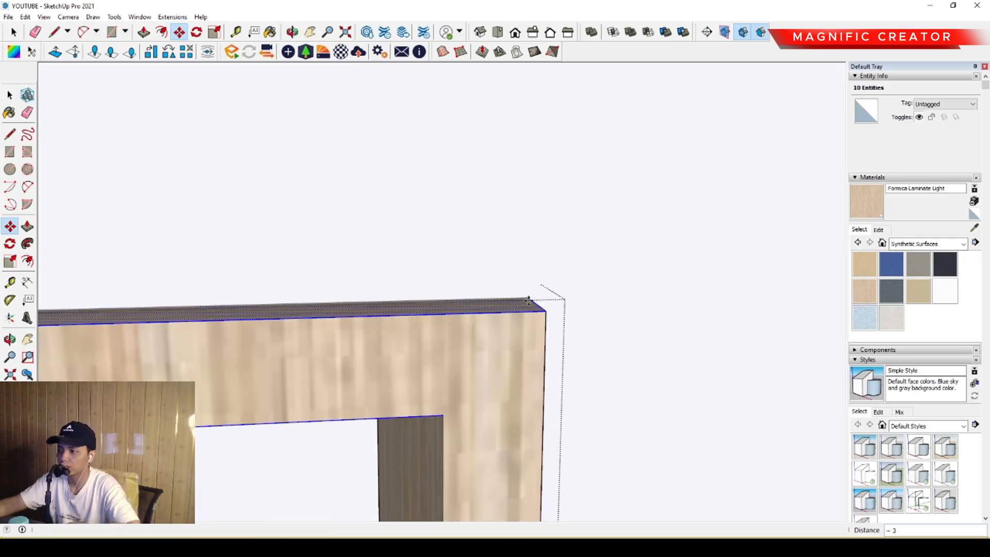
{"action": "left_click", "coordinate": [529, 299]}
Step: Close the bottom frame's group and open the frame on the narrow middle-row niche for editing
{"action": "key", "text": "space"}
{"action": "scroll", "coordinate": [533, 354], "scroll_direction": "down", "scroll_amount": 10}
{"action": "scroll", "coordinate": [539, 383], "scroll_direction": "down", "scroll_amount": 2}
{"action": "middle_click_drag", "start_coordinate": [540, 384], "coordinate": [521, 330]}
{"action": "scroll", "coordinate": [528, 330], "scroll_direction": "up", "scroll_amount": 3}
{"action": "triple_click", "coordinate": [527, 328]}
{"action": "left_click", "coordinate": [526, 328]}
Step: Shorten the narrow niche's frame by moving its right end panel back to the niche's right edge
{"action": "middle_click_drag", "start_coordinate": [540, 394], "coordinate": [381, 409]}
{"action": "scroll", "coordinate": [433, 429], "scroll_direction": "up", "scroll_amount": 3}
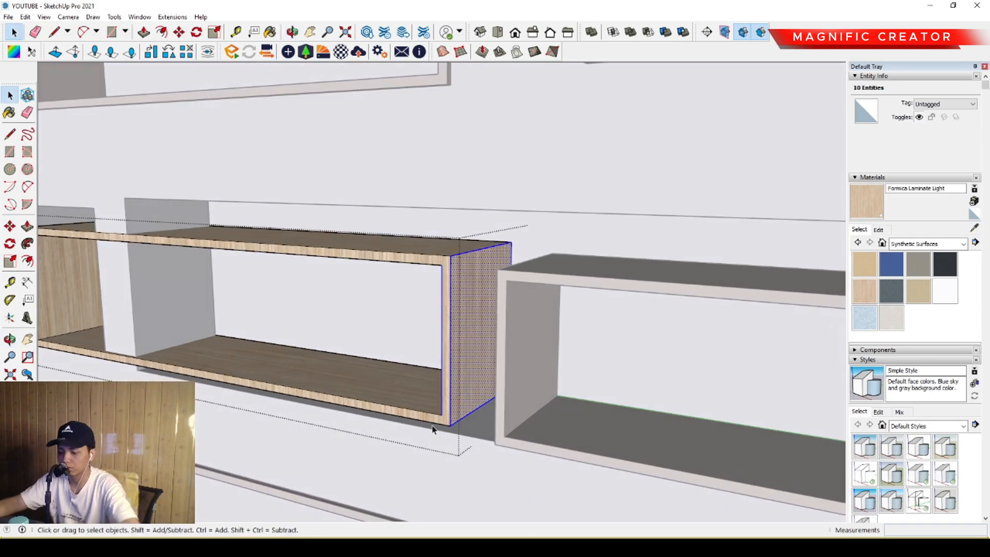
{"action": "left_click", "coordinate": [459, 419]}
{"action": "scroll", "coordinate": [109, 339], "scroll_direction": "up", "scroll_amount": 3}
{"action": "left_click", "coordinate": [109, 327]}
{"action": "key", "text": "space"}
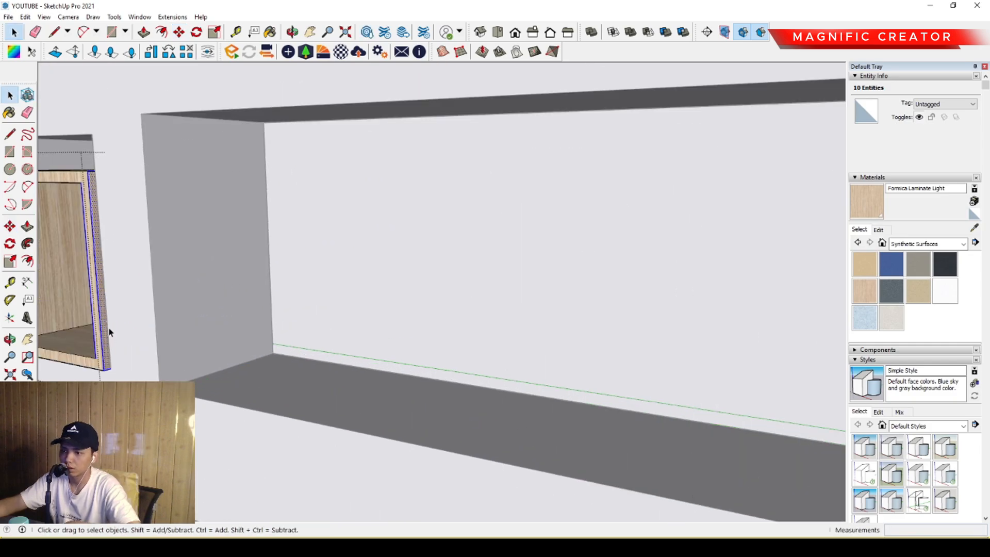
Step: Select the narrow niche frame's top panel and move it about 134 mm up to the niche's upper edge
{"action": "scroll", "coordinate": [110, 331], "scroll_direction": "down", "scroll_amount": 3}
{"action": "middle_click_drag", "start_coordinate": [110, 332], "coordinate": [676, 302], "text": "shift"}
{"action": "middle_click_drag", "start_coordinate": [570, 242], "coordinate": [562, 358]}
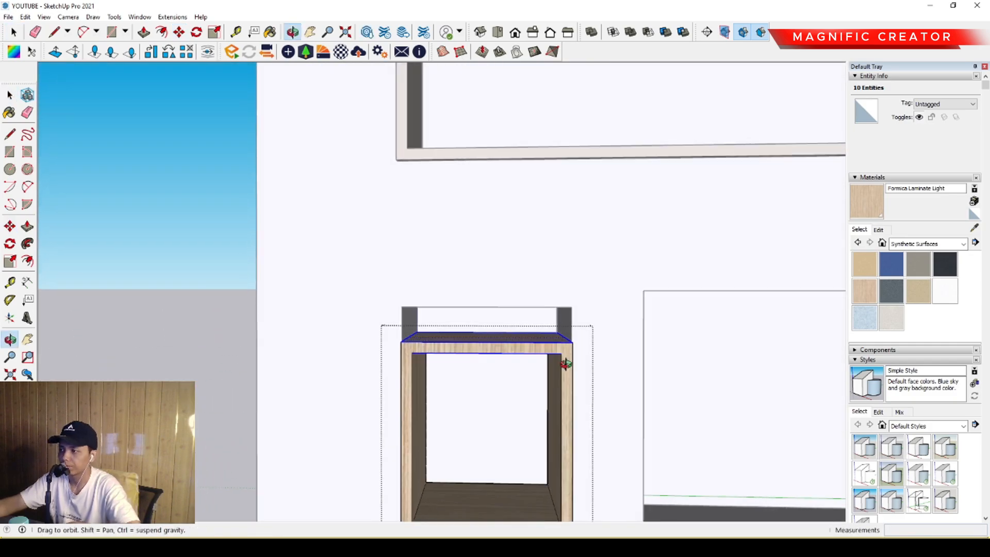
{"action": "scroll", "coordinate": [603, 322], "scroll_direction": "up", "scroll_amount": 3}
{"action": "middle_click_drag", "start_coordinate": [603, 323], "coordinate": [571, 386]}
{"action": "key", "text": "m"}
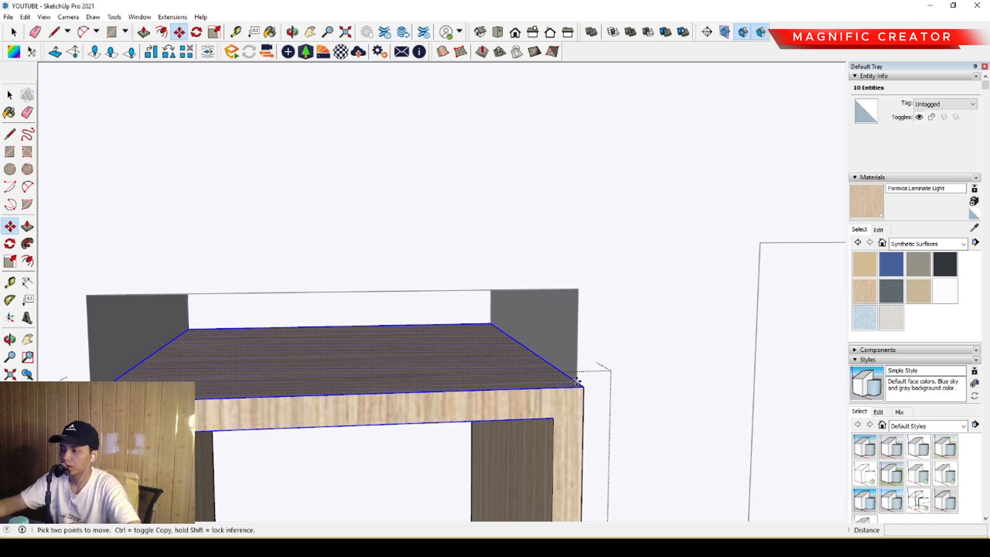
{"action": "left_click", "coordinate": [577, 382]}
{"action": "middle_click_drag", "start_coordinate": [571, 285], "coordinate": [535, 437]}
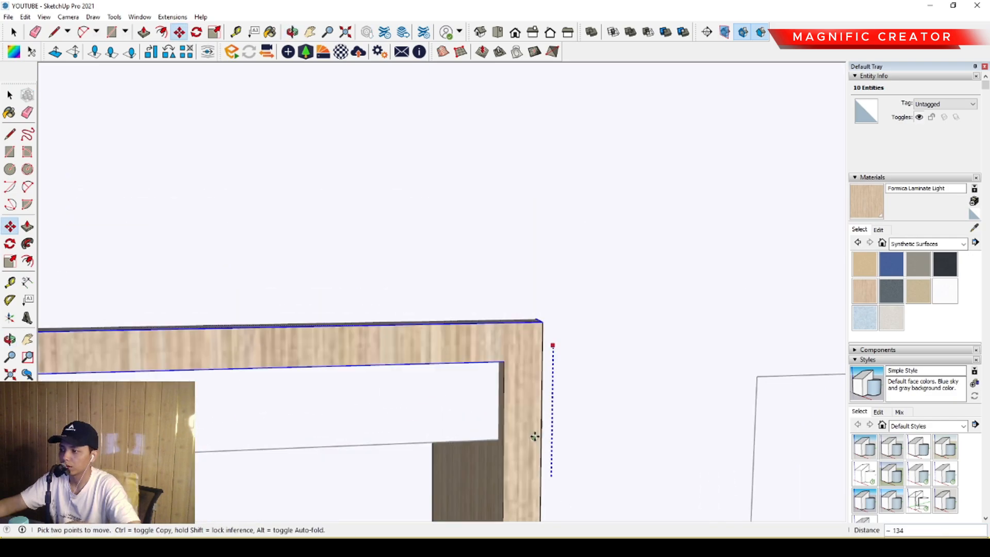
{"action": "key", "text": "Escape"}
{"action": "key", "text": "space"}
Step: Close the narrow frame's group and open the frame in the wide middle-row niche for editing
{"action": "middle_click_drag", "start_coordinate": [573, 342], "coordinate": [479, 347]}
{"action": "key", "text": "m"}
{"action": "key", "text": "space"}
{"action": "scroll", "coordinate": [399, 324], "scroll_direction": "down", "scroll_amount": 5}
{"action": "scroll", "coordinate": [493, 343], "scroll_direction": "up", "scroll_amount": 2}
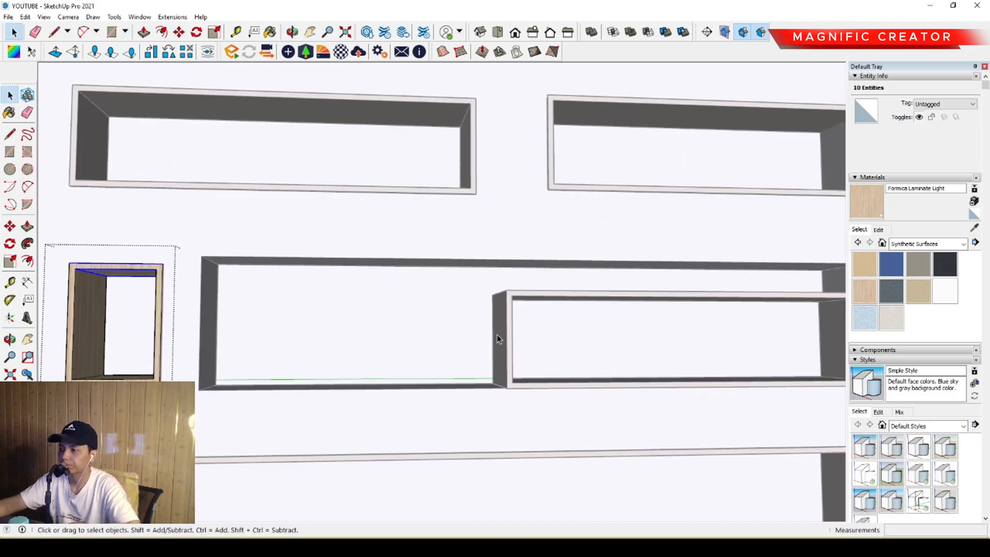
{"action": "triple_click", "coordinate": [502, 329]}
Step: Stretch the wide middle-row frame by moving its left end panel to the niche's left edge
{"action": "left_click_drag", "start_coordinate": [477, 266], "coordinate": [520, 405]}
{"action": "scroll", "coordinate": [503, 397], "scroll_direction": "up", "scroll_amount": 3}
{"action": "middle_click_drag", "start_coordinate": [504, 403], "coordinate": [528, 399]}
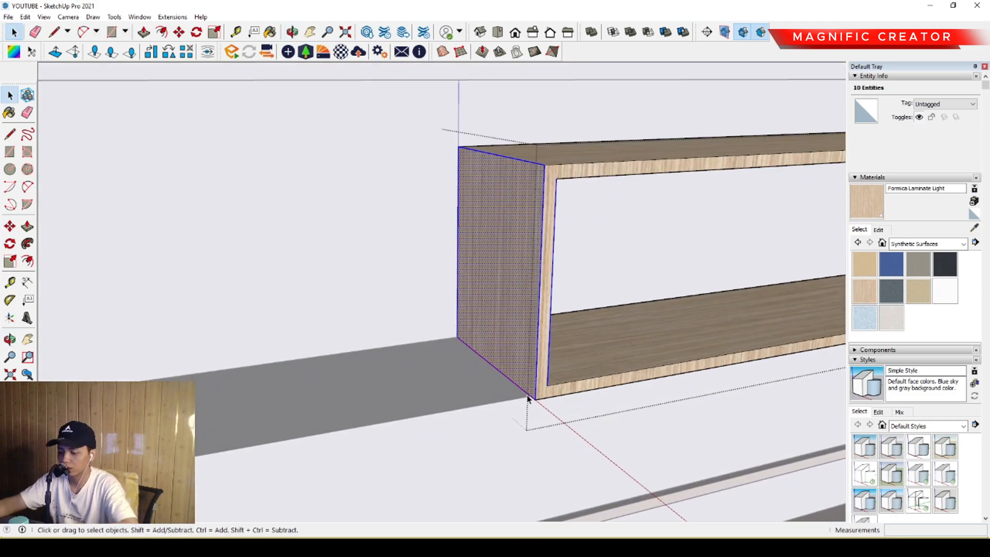
{"action": "left_click", "coordinate": [534, 398]}
{"action": "scroll", "coordinate": [503, 405], "scroll_direction": "down", "scroll_amount": 3}
{"action": "middle_click_drag", "start_coordinate": [420, 422], "coordinate": [338, 338], "text": "shift"}
{"action": "scroll", "coordinate": [573, 332], "scroll_direction": "up", "scroll_amount": 2}
{"action": "left_click", "coordinate": [510, 330]}
{"action": "key", "text": "space"}
{"action": "scroll", "coordinate": [511, 332], "scroll_direction": "down", "scroll_amount": 2}
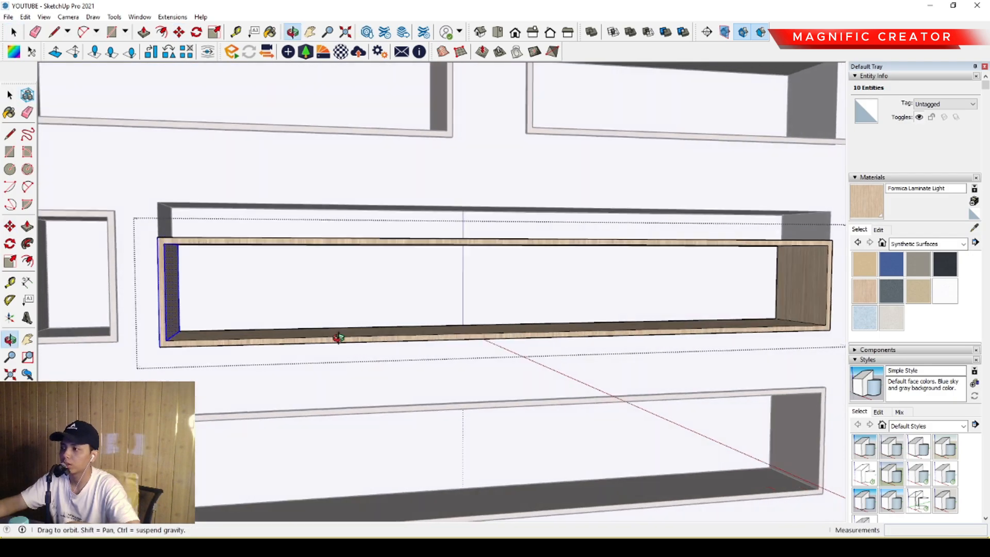
Step: Select the wide middle-row frame's top panel and move it straight up to the niche's upper edge
{"action": "scroll", "coordinate": [338, 338], "scroll_direction": "down", "scroll_amount": 2}
{"action": "middle_click_drag", "start_coordinate": [490, 331], "coordinate": [397, 317]}
{"action": "left_click_drag", "start_coordinate": [146, 227], "coordinate": [197, 247]}
{"action": "scroll", "coordinate": [626, 279], "scroll_direction": "up", "scroll_amount": 5}
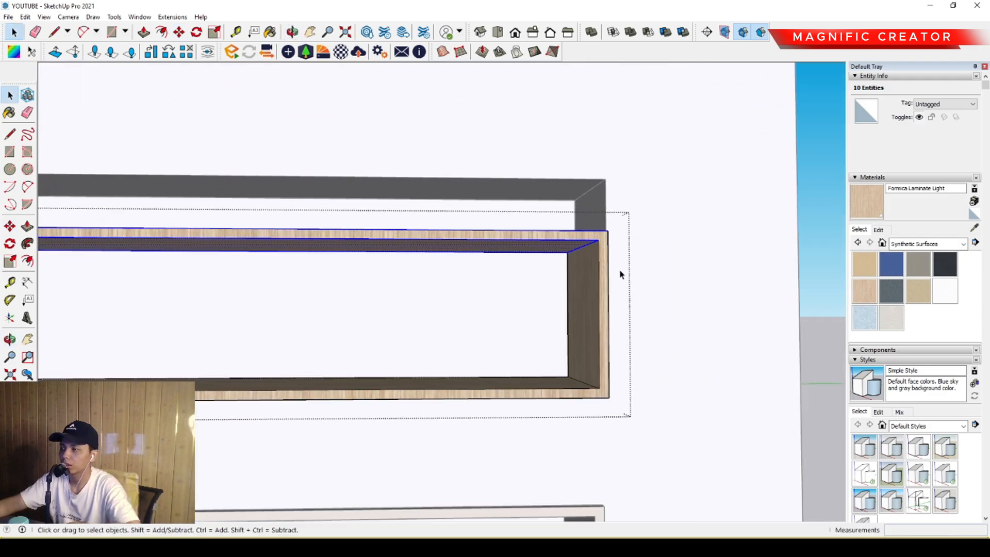
{"action": "middle_click_drag", "start_coordinate": [621, 274], "coordinate": [456, 369]}
{"action": "scroll", "coordinate": [474, 310], "scroll_direction": "up", "scroll_amount": 3}
{"action": "middle_click_drag", "start_coordinate": [477, 300], "coordinate": [465, 317]}
{"action": "key", "text": "m"}
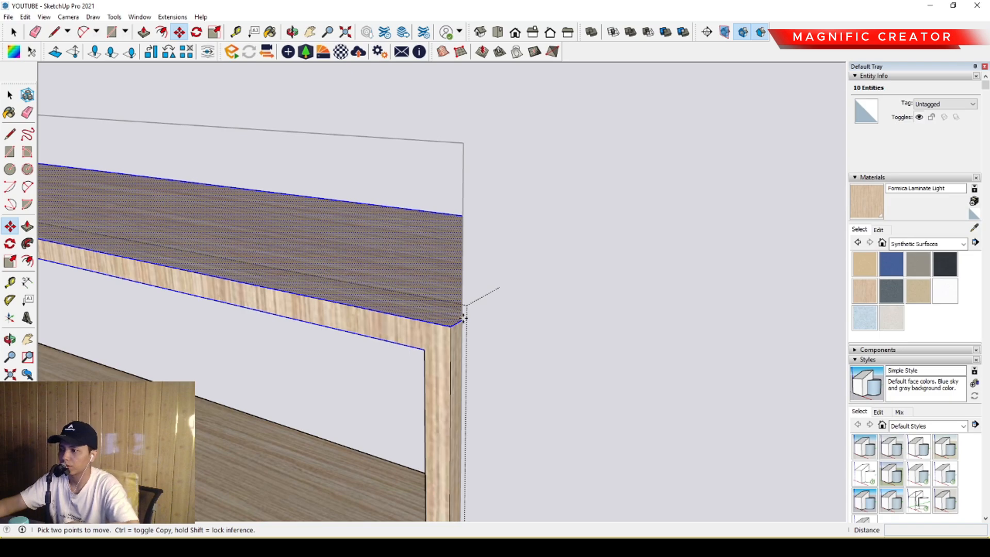
{"action": "left_click", "coordinate": [462, 318]}
{"action": "key", "text": "space"}
{"action": "scroll", "coordinate": [467, 327], "scroll_direction": "up", "scroll_amount": 2}
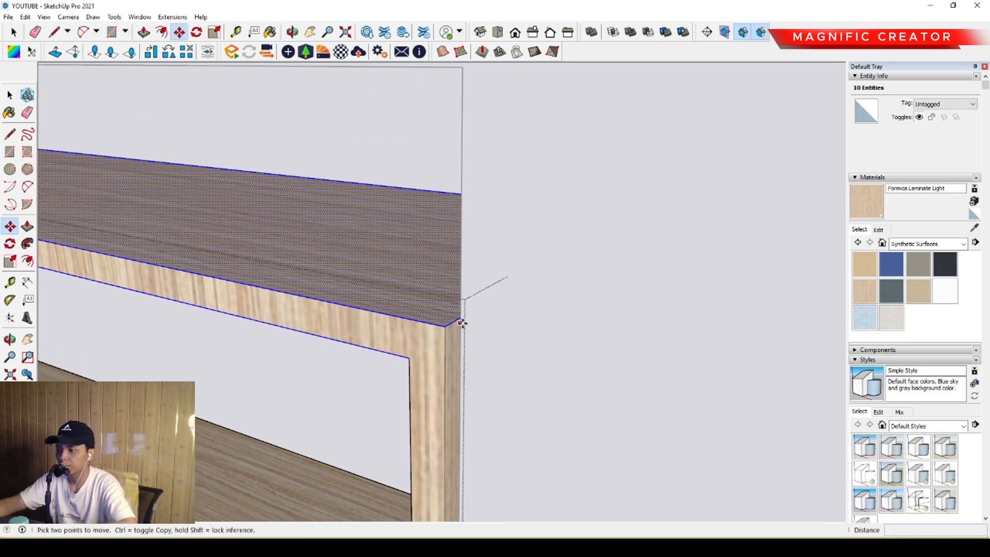
{"action": "left_click", "coordinate": [461, 320]}
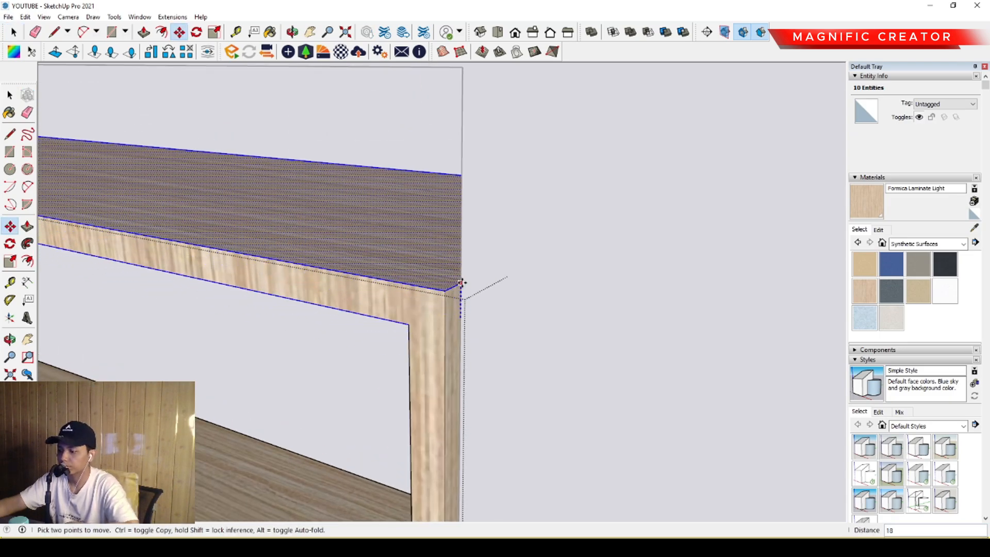
{"action": "middle_click_drag", "start_coordinate": [462, 263], "coordinate": [442, 378], "text": "shift"}
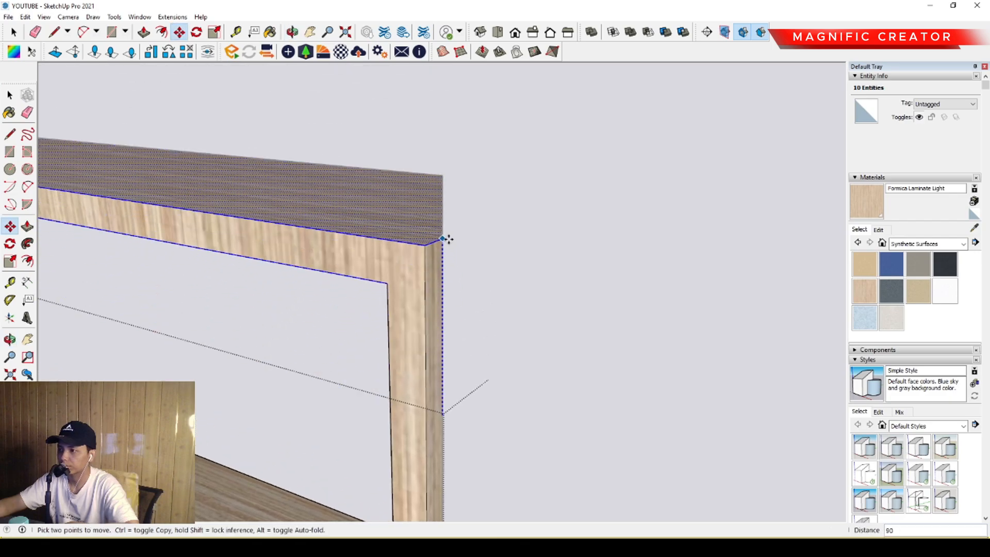
{"action": "left_click", "coordinate": [442, 175]}
{"action": "key", "text": "space"}
Step: Close the wide middle-row frame's group and open the frame in the upper-right niche for editing
{"action": "scroll", "coordinate": [531, 394], "scroll_direction": "down", "scroll_amount": 7}
{"action": "middle_click_drag", "start_coordinate": [530, 395], "coordinate": [568, 293]}
{"action": "scroll", "coordinate": [520, 214], "scroll_direction": "up", "scroll_amount": 2}
{"action": "double_click", "coordinate": [528, 214]}
{"action": "triple_click", "coordinate": [529, 215]}
Step: Shorten the upper-right frame by moving its right end panel back to the niche's right edge, and close the group
{"action": "left_click_drag", "start_coordinate": [644, 366], "coordinate": [644, 367]}
{"action": "scroll", "coordinate": [555, 305], "scroll_direction": "up", "scroll_amount": 5}
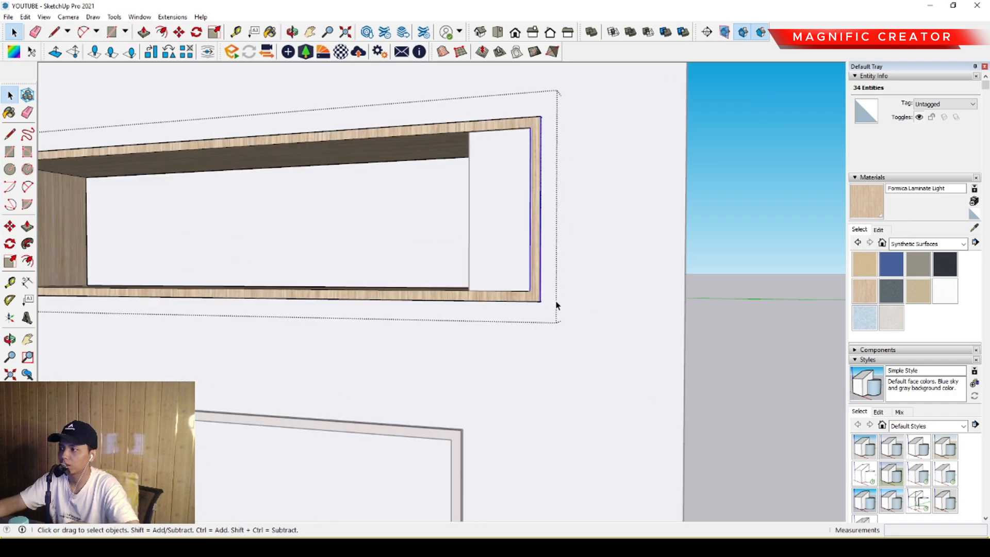
{"action": "key", "text": "m"}
{"action": "left_click", "coordinate": [510, 349]}
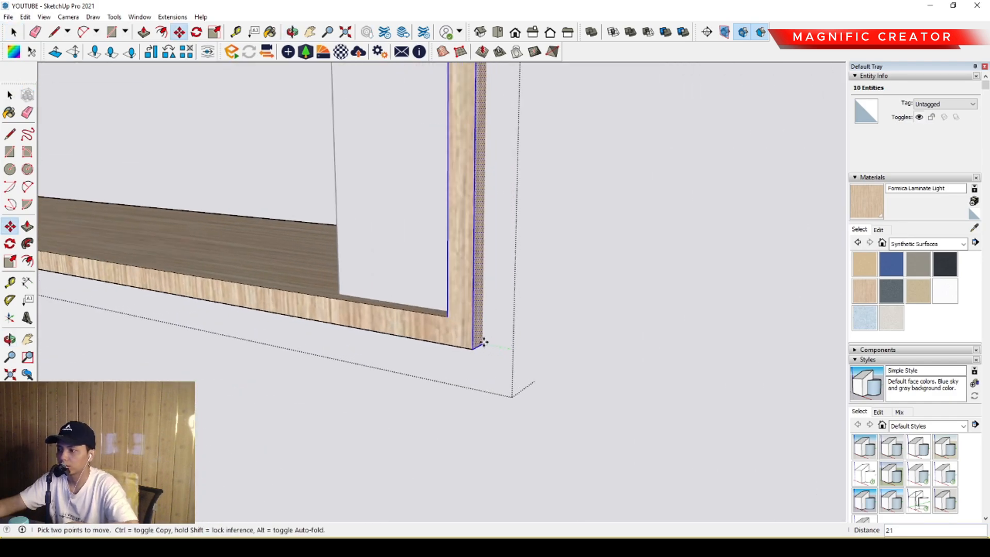
{"action": "left_click", "coordinate": [343, 300]}
{"action": "key", "text": "space"}
{"action": "scroll", "coordinate": [535, 363], "scroll_direction": "down", "scroll_amount": 7}
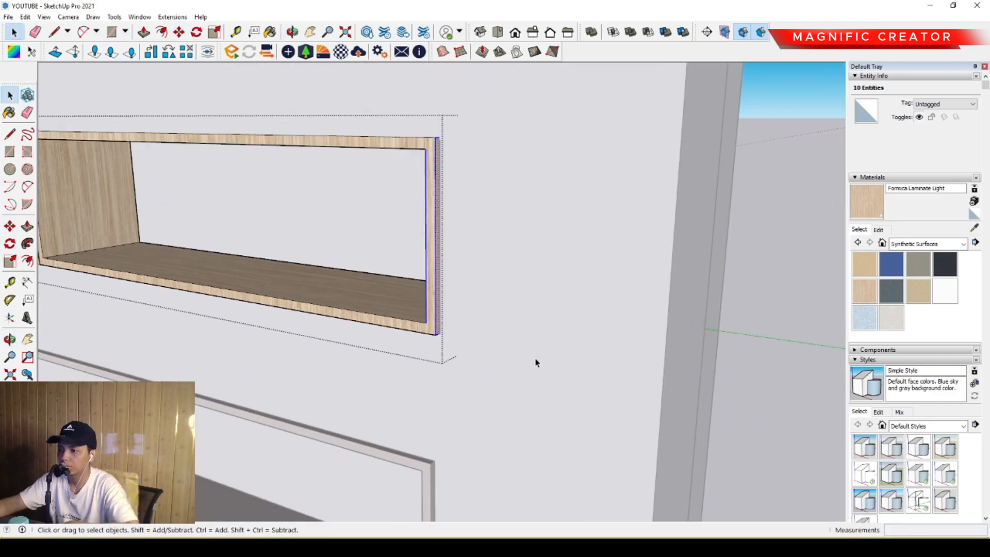
{"action": "middle_click_drag", "start_coordinate": [524, 301], "coordinate": [474, 279]}
{"action": "scroll", "coordinate": [387, 298], "scroll_direction": "down", "scroll_amount": 2}
{"action": "scroll", "coordinate": [386, 298], "scroll_direction": "down", "scroll_amount": 2}
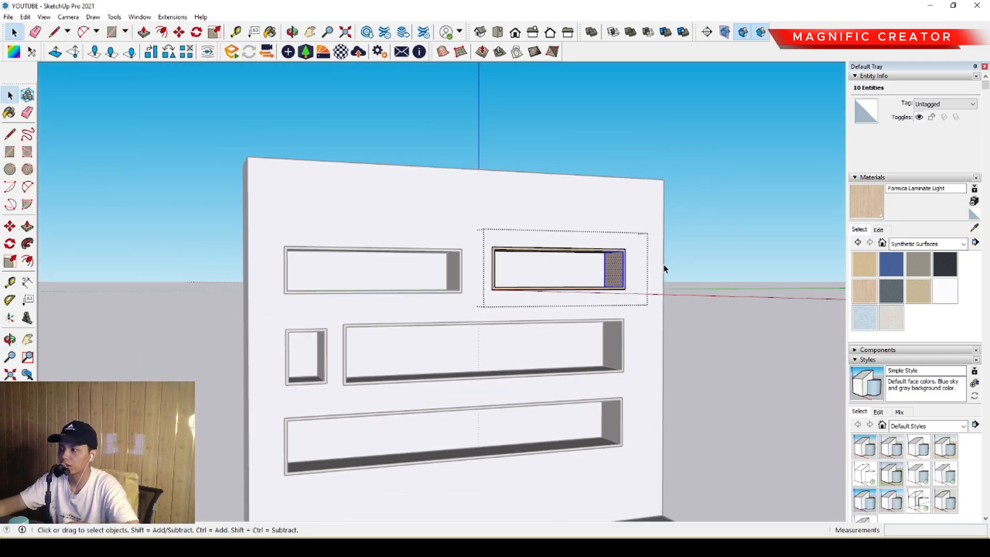
{"action": "left_click", "coordinate": [675, 264]}
Step: Open the wall group for editing and paint the back face behind the niches with Formica Blue
{"action": "middle_click_drag", "start_coordinate": [567, 338], "coordinate": [543, 316]}
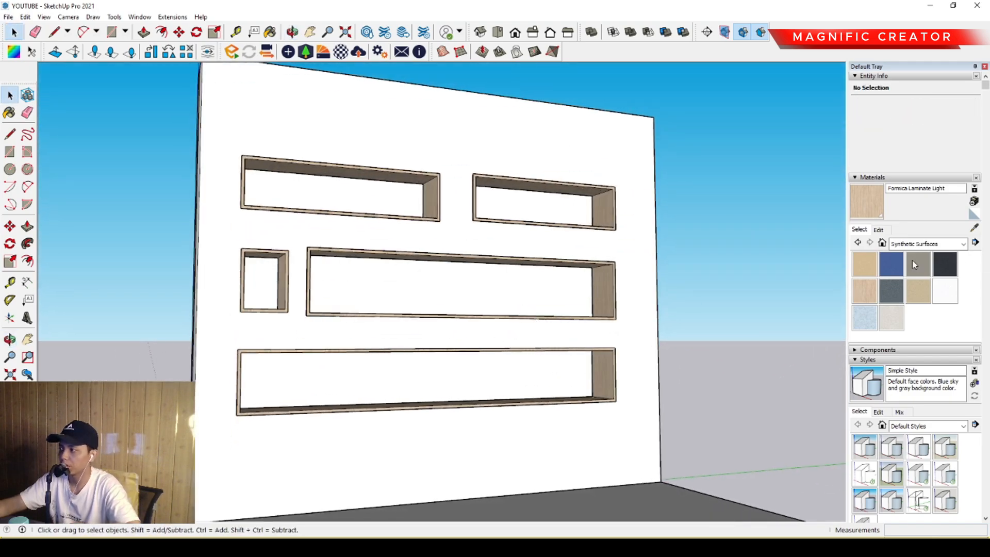
{"action": "left_click", "coordinate": [892, 264]}
{"action": "middle_click_drag", "start_coordinate": [361, 289], "coordinate": [426, 296]}
{"action": "double_click", "coordinate": [426, 293]}
{"action": "left_click", "coordinate": [456, 293]}
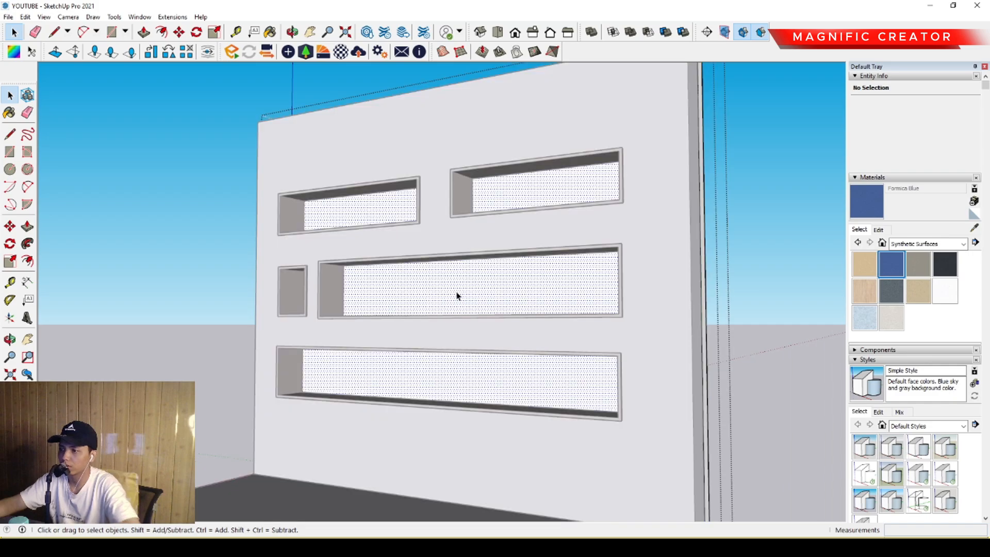
{"action": "key", "text": "b"}
{"action": "left_click", "coordinate": [441, 292]}
{"action": "key", "text": "space"}
{"action": "scroll", "coordinate": [445, 297], "scroll_direction": "down", "scroll_amount": 3}
{"action": "left_click", "coordinate": [758, 277]}
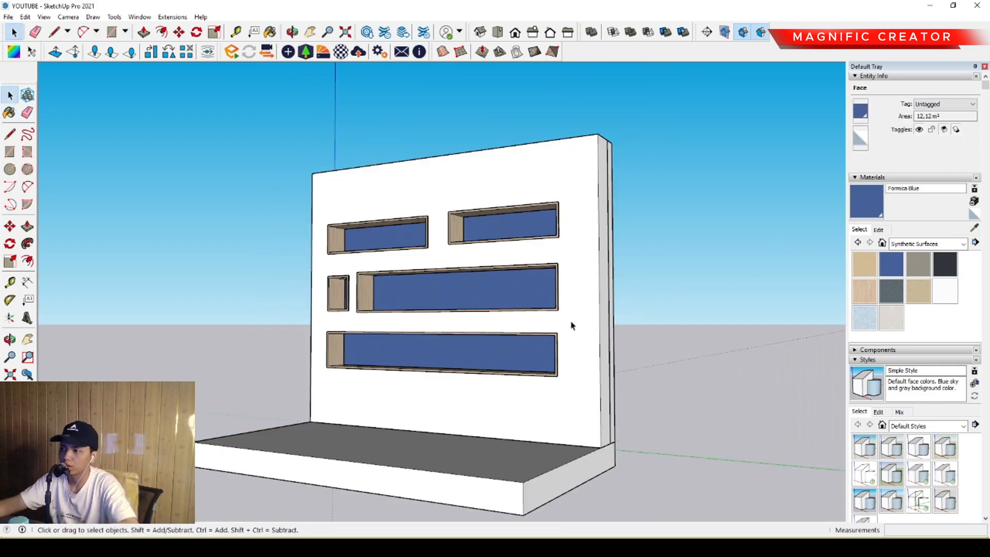
{"action": "scroll", "coordinate": [450, 329], "scroll_direction": "up", "scroll_amount": 4}
{"action": "middle_click_drag", "start_coordinate": [377, 330], "coordinate": [606, 320]}
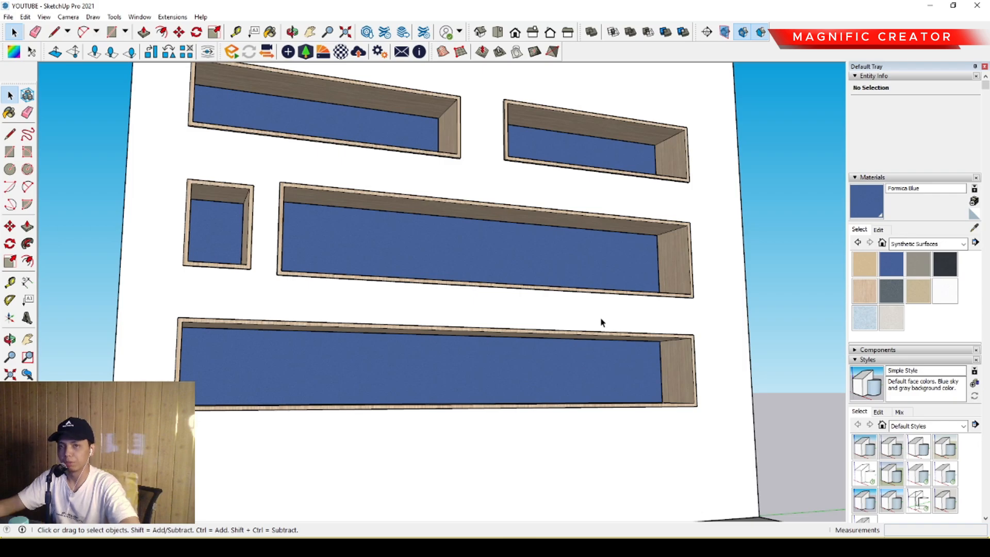
{"action": "middle_click_drag", "start_coordinate": [600, 322], "coordinate": [536, 329]}
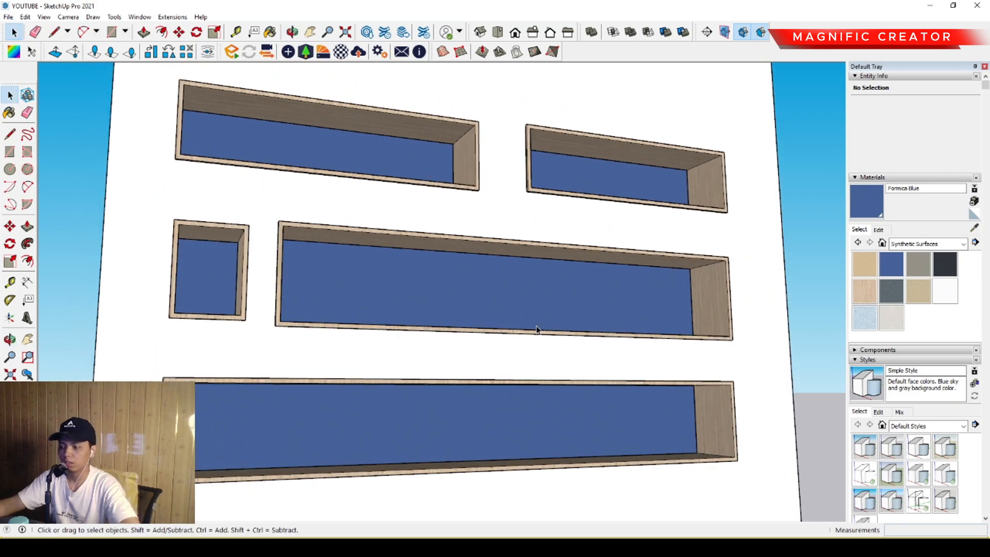